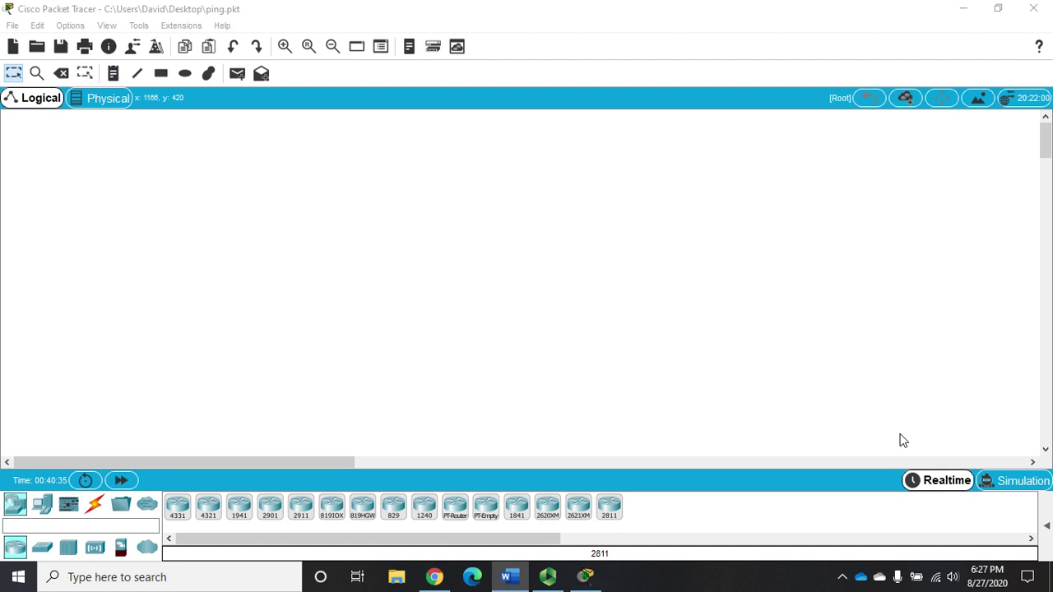
- Open the Windows Network & Internet settings and show the computer's network adapter connections
{"action": "right_click", "coordinate": [935, 581]}
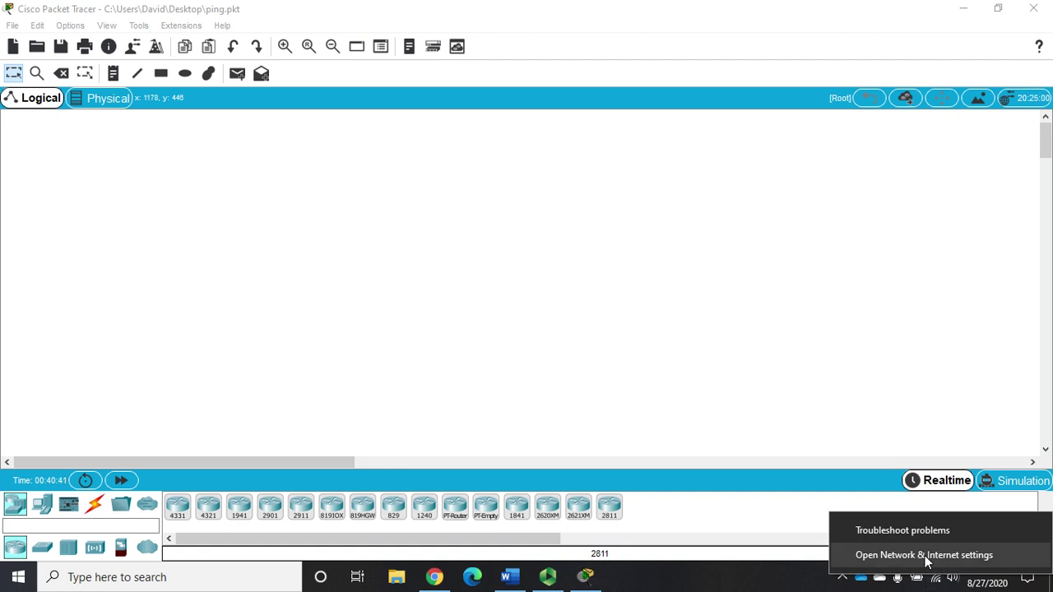
{"action": "left_click", "coordinate": [926, 555]}
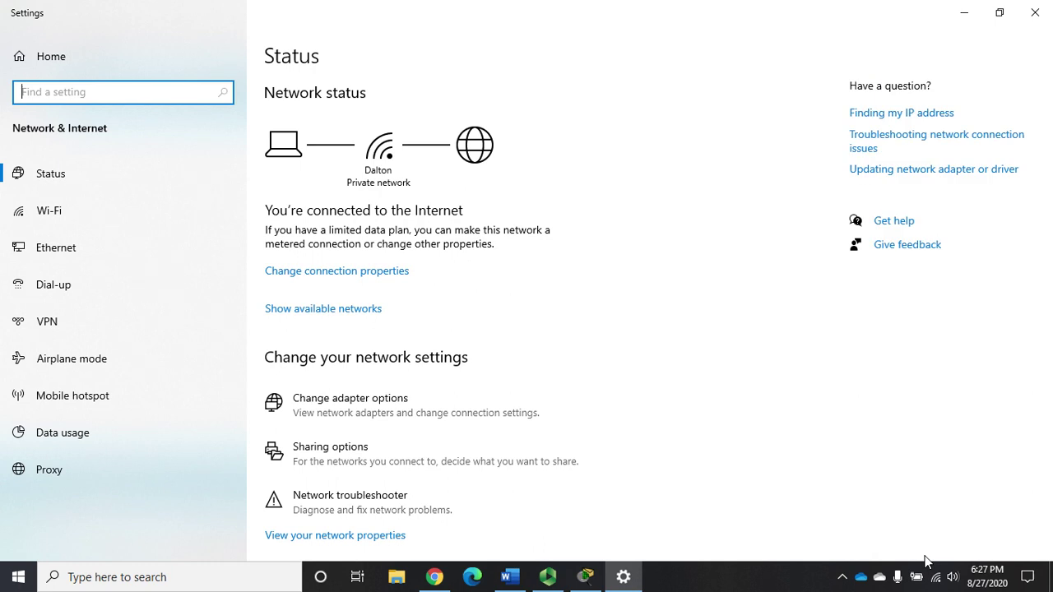
{"action": "left_click", "coordinate": [322, 418]}
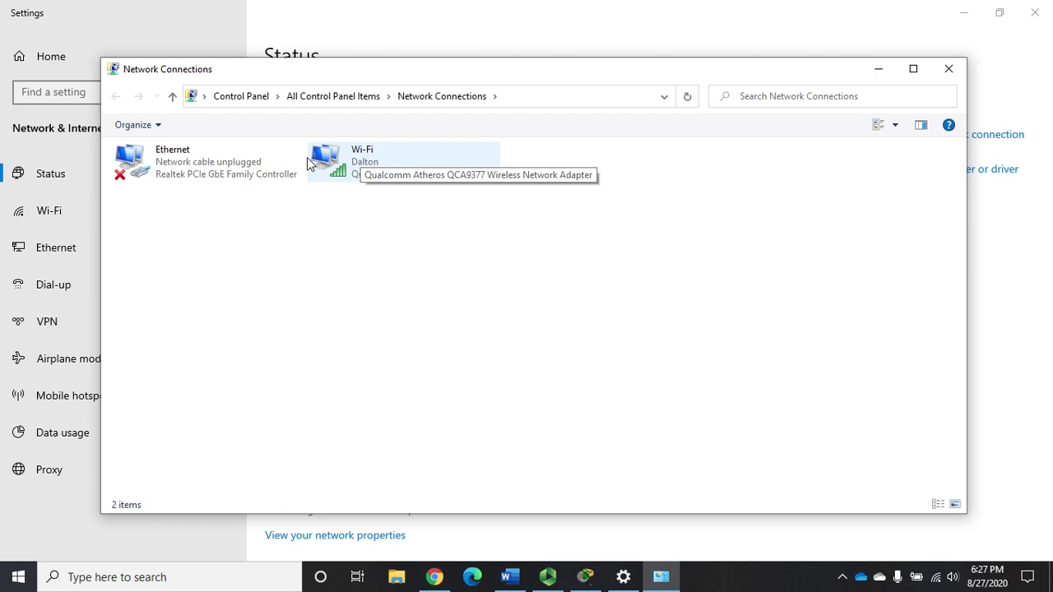
- Open the Internet Protocol Version 4 (TCP/IPv4) properties of the Ethernet adapter
{"action": "left_click", "coordinate": [169, 174]}
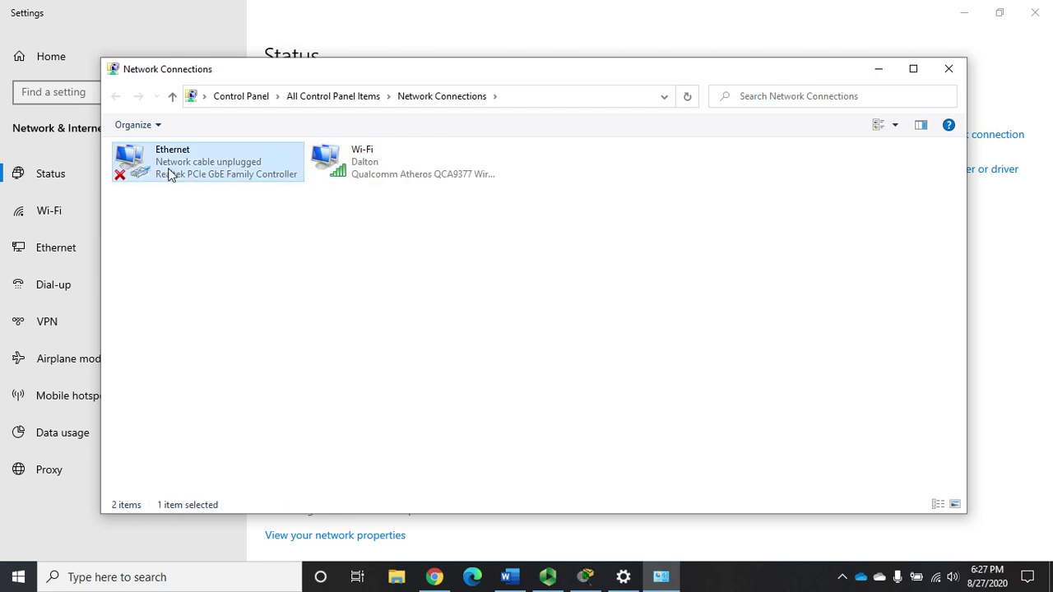
{"action": "right_click", "coordinate": [169, 176]}
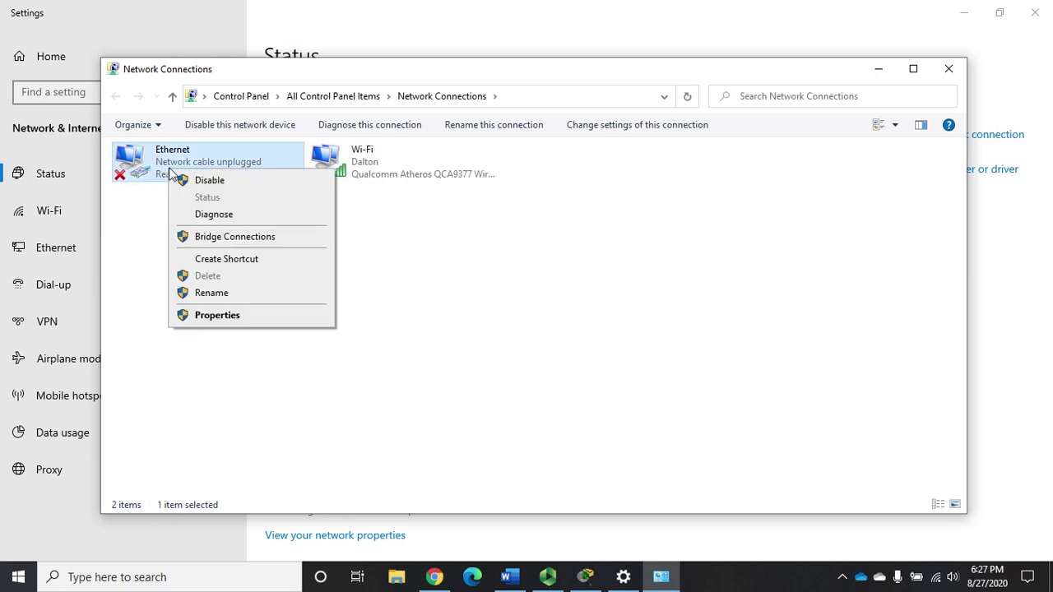
{"action": "left_click", "coordinate": [220, 318]}
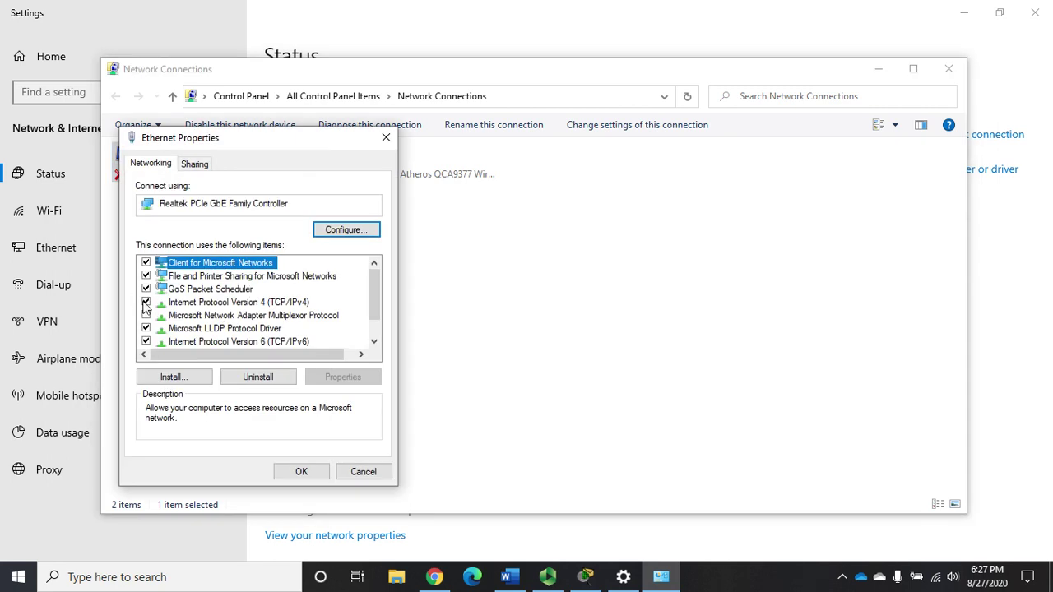
{"action": "left_click", "coordinate": [207, 303]}
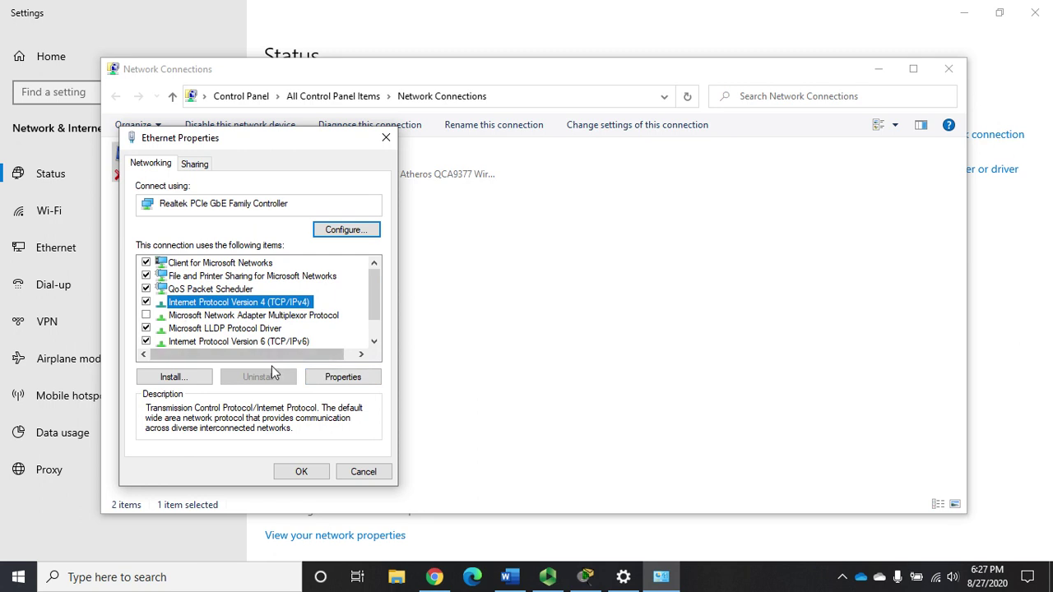
{"action": "left_click", "coordinate": [346, 377]}
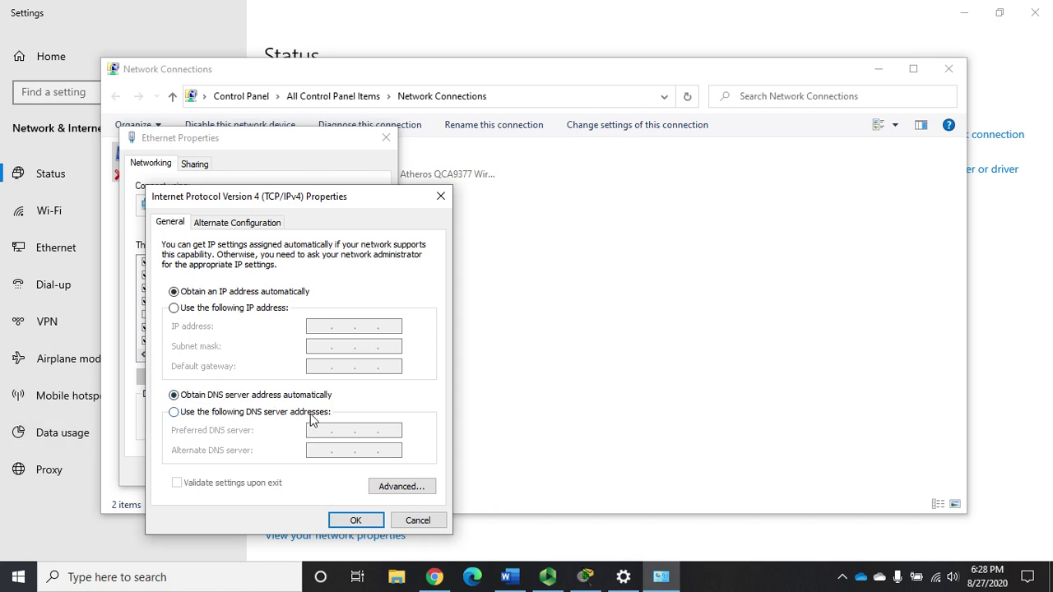
- Try the manual IP address option, and set the IP address and DNS server back to be obtained automatically
{"action": "left_click", "coordinate": [244, 311]}
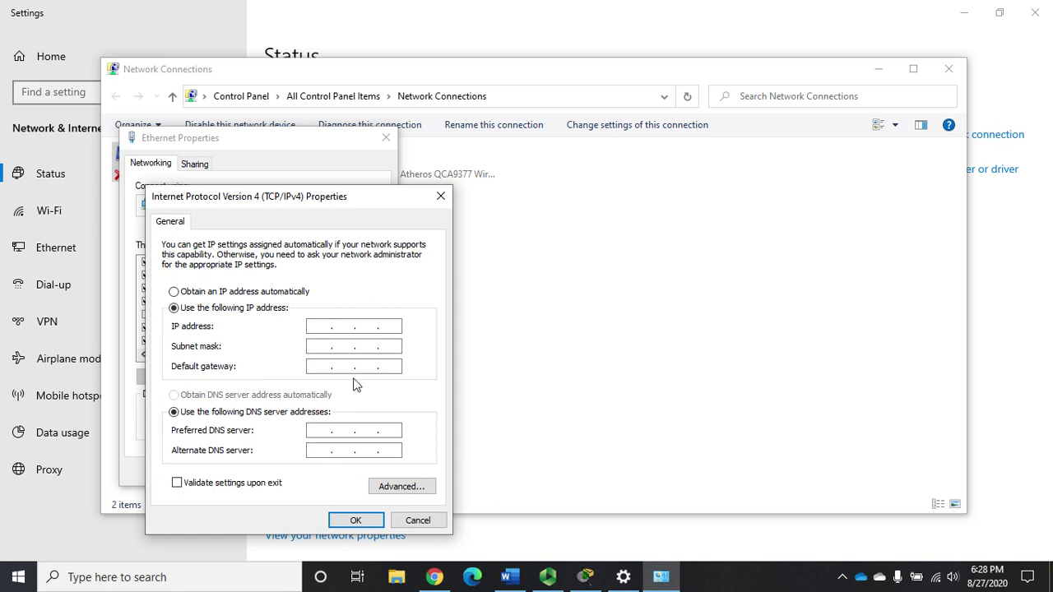
{"action": "left_click", "coordinate": [201, 295]}
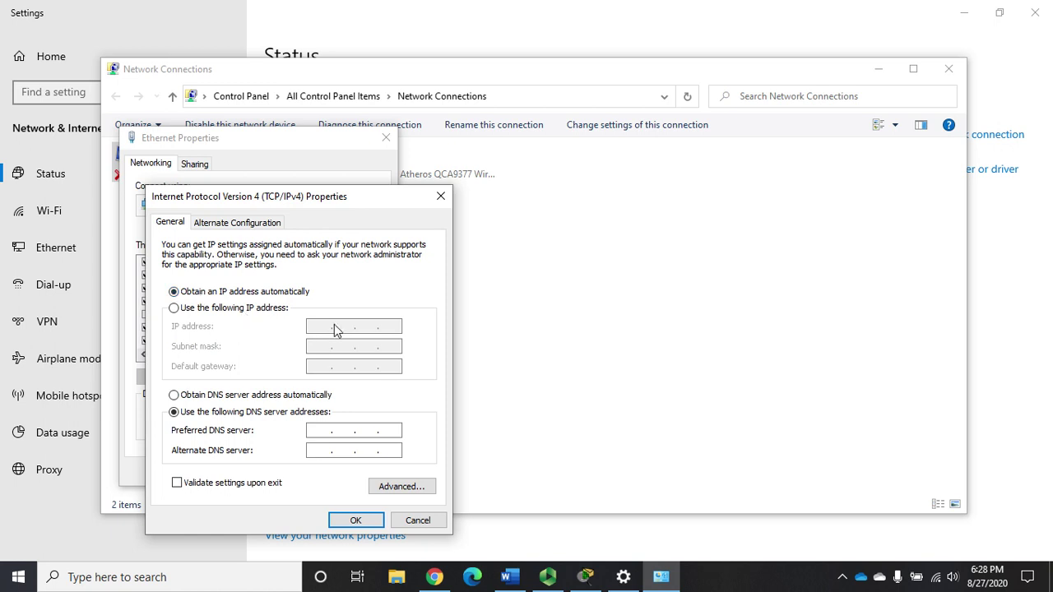
{"action": "left_click", "coordinate": [198, 309]}
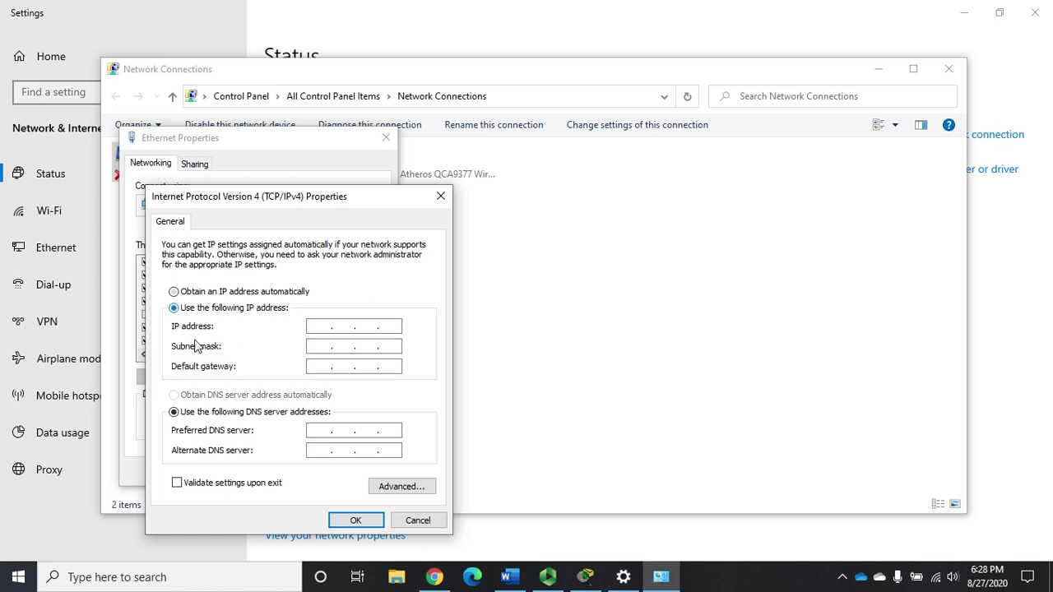
{"action": "left_click", "coordinate": [189, 293]}
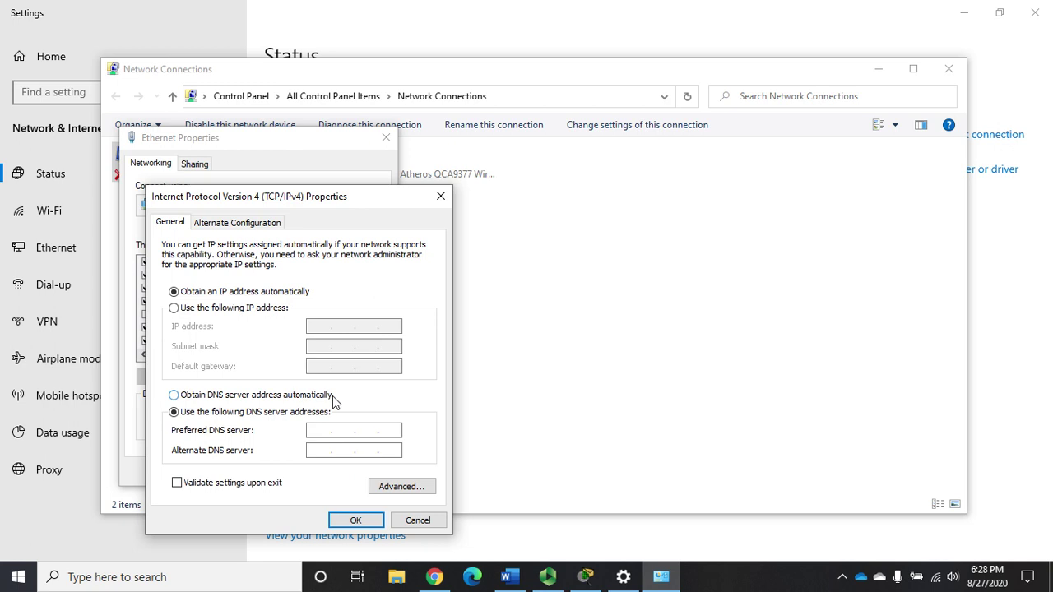
{"action": "left_click", "coordinate": [241, 398]}
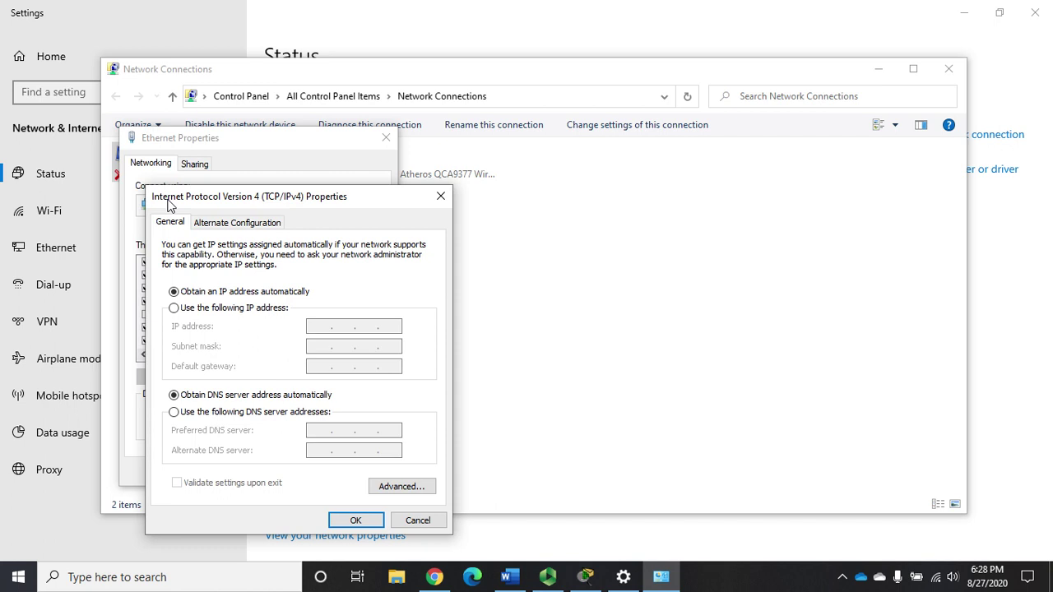
- Compare the general IPv4 settings with the alternate configuration options for the Ethernet adapter
{"action": "left_click", "coordinate": [230, 231]}
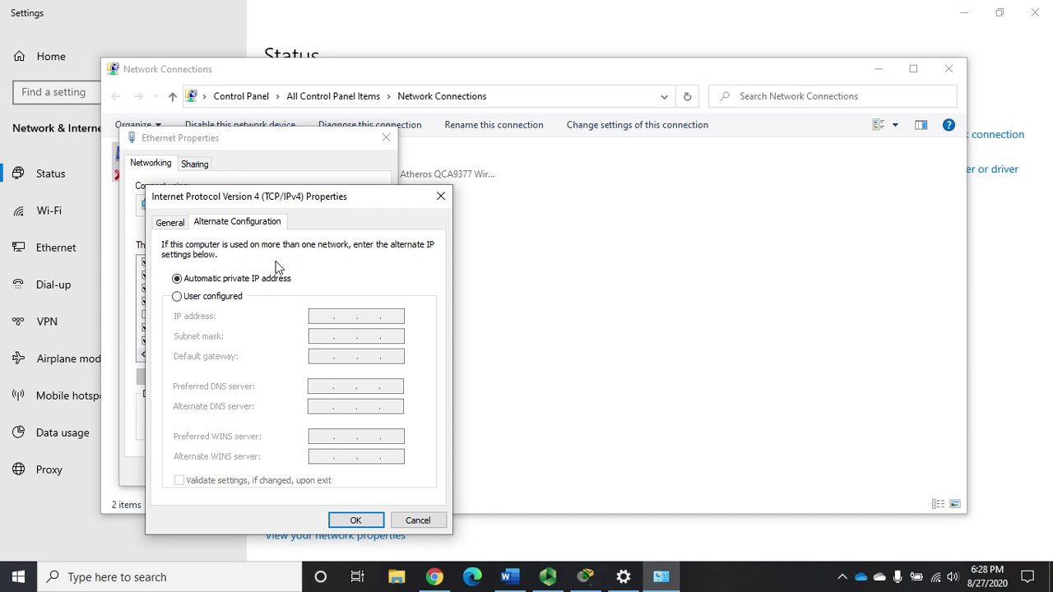
{"action": "left_click", "coordinate": [170, 224]}
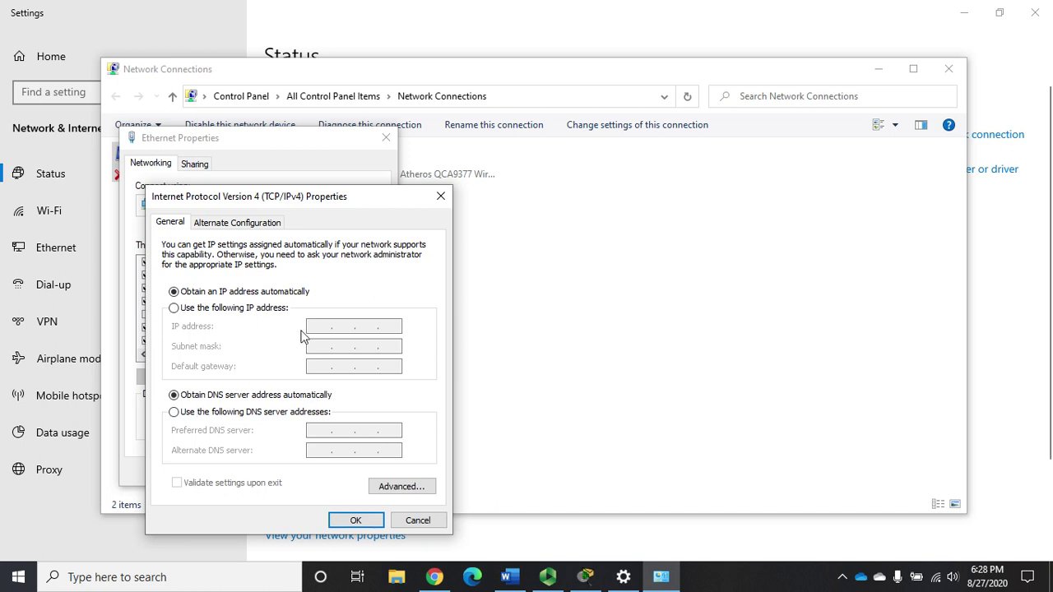
{"action": "left_click", "coordinate": [257, 224]}
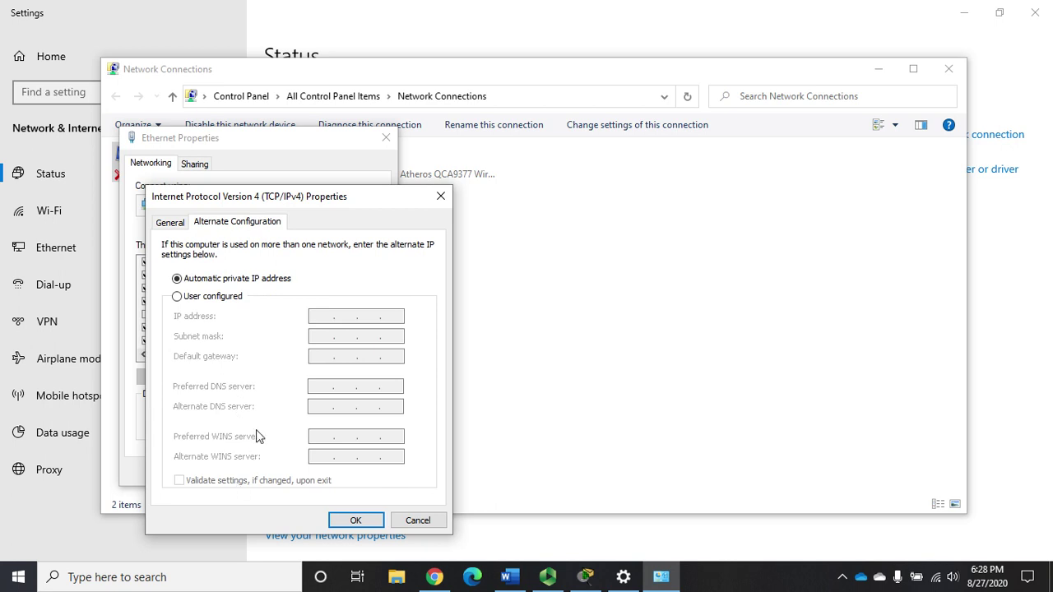
{"action": "left_click", "coordinate": [173, 226]}
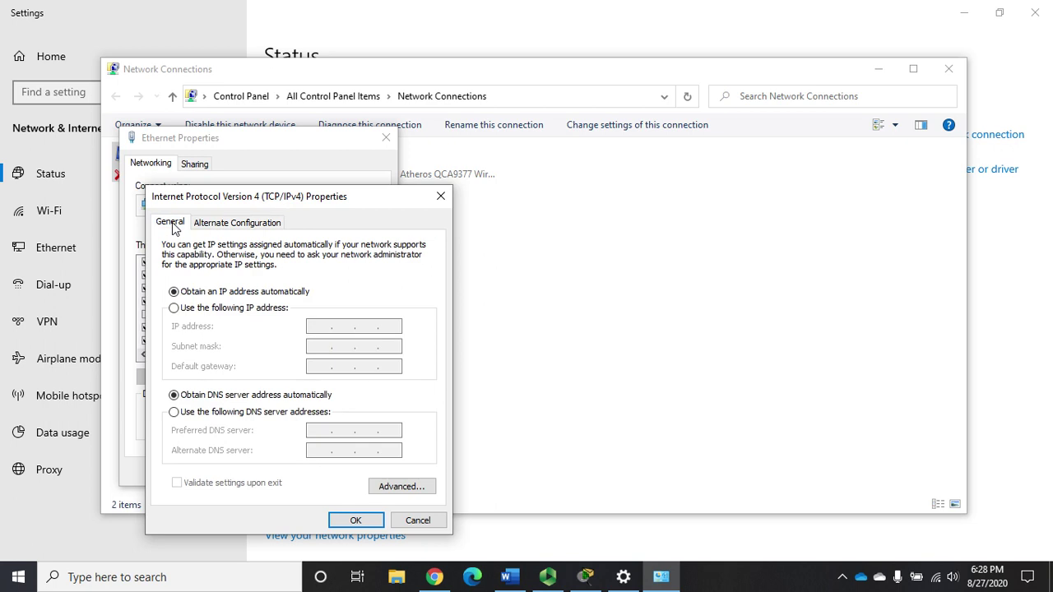
{"action": "left_click", "coordinate": [237, 224]}
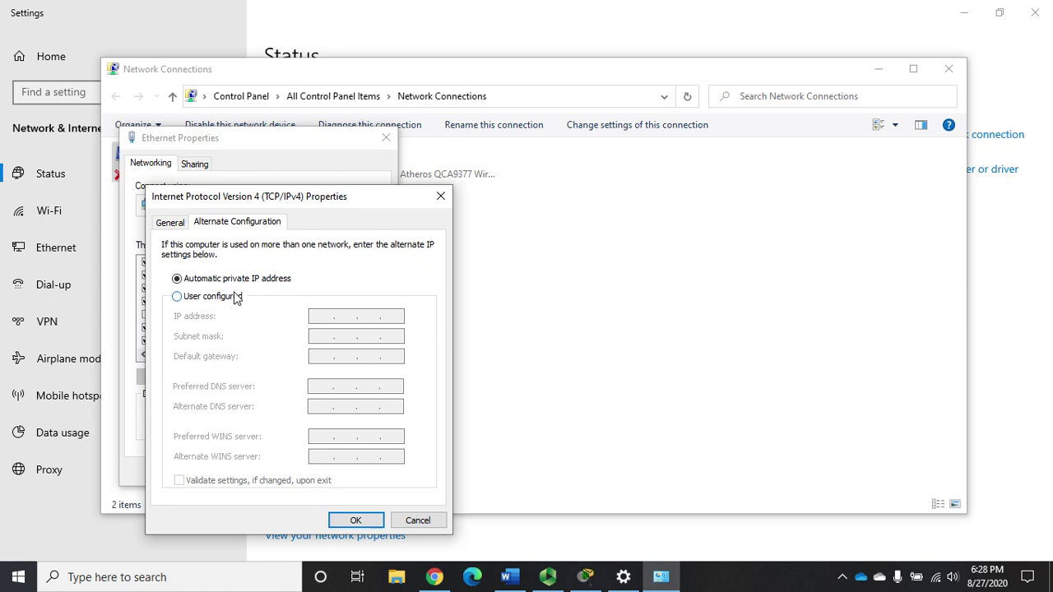
{"action": "left_click", "coordinate": [175, 227]}
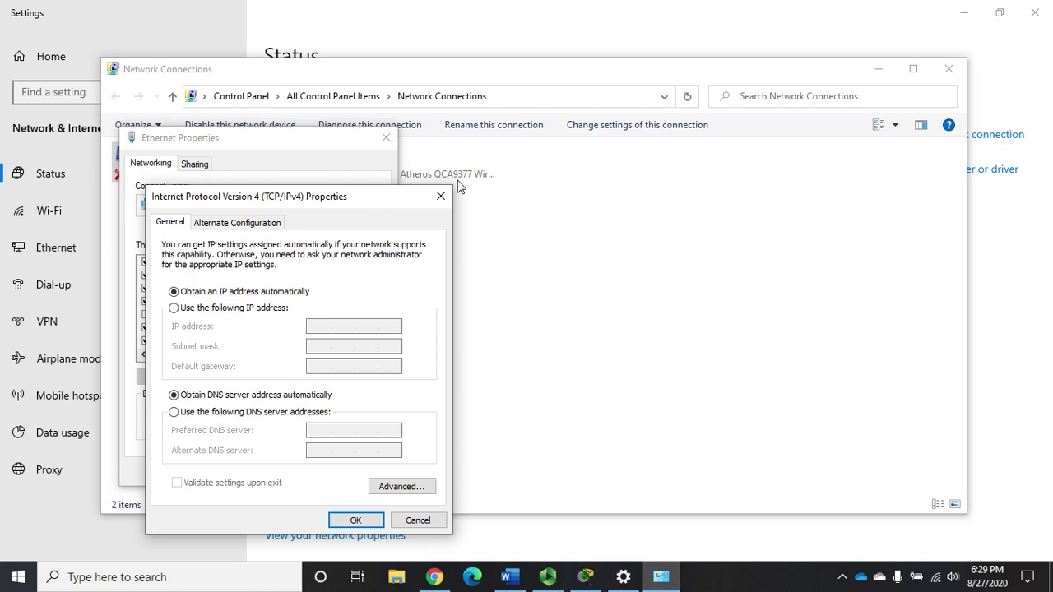
- Close the IPv4 properties, the Ethernet properties and the Network Connections window without applying changes
{"action": "left_click", "coordinate": [442, 199]}
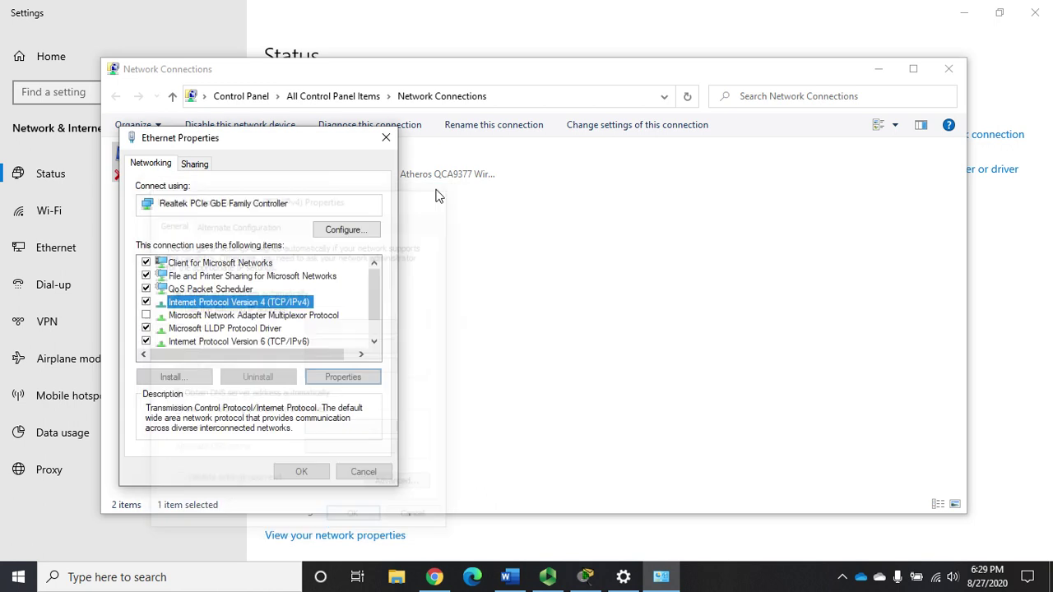
{"action": "left_click", "coordinate": [385, 137]}
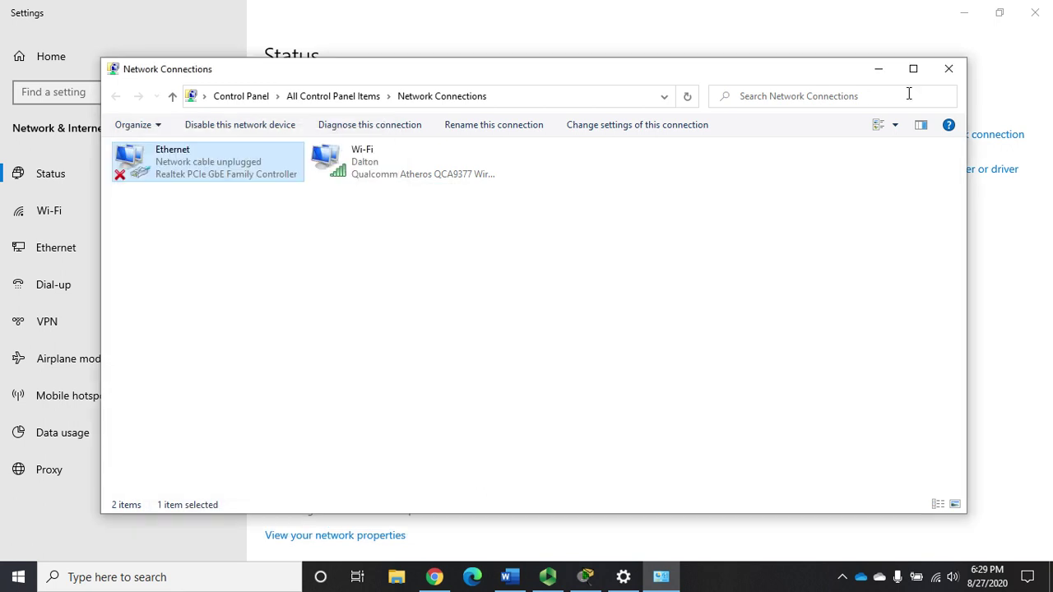
{"action": "left_click", "coordinate": [947, 72]}
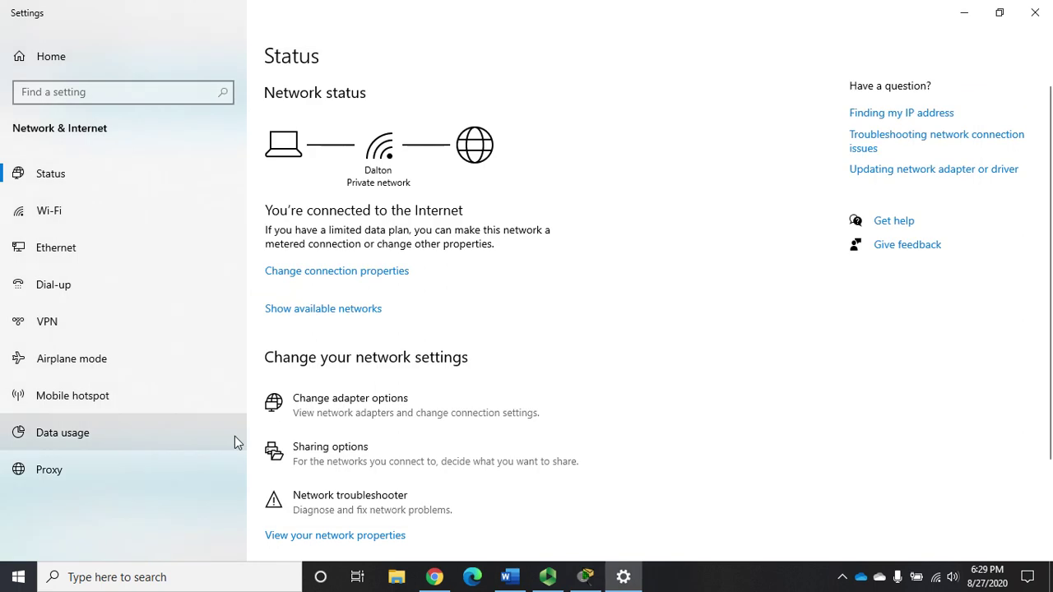
- Open a Command Prompt and run ipconfig and ipconfig /all to list the computer's IP configuration
{"action": "left_click", "coordinate": [194, 576]}
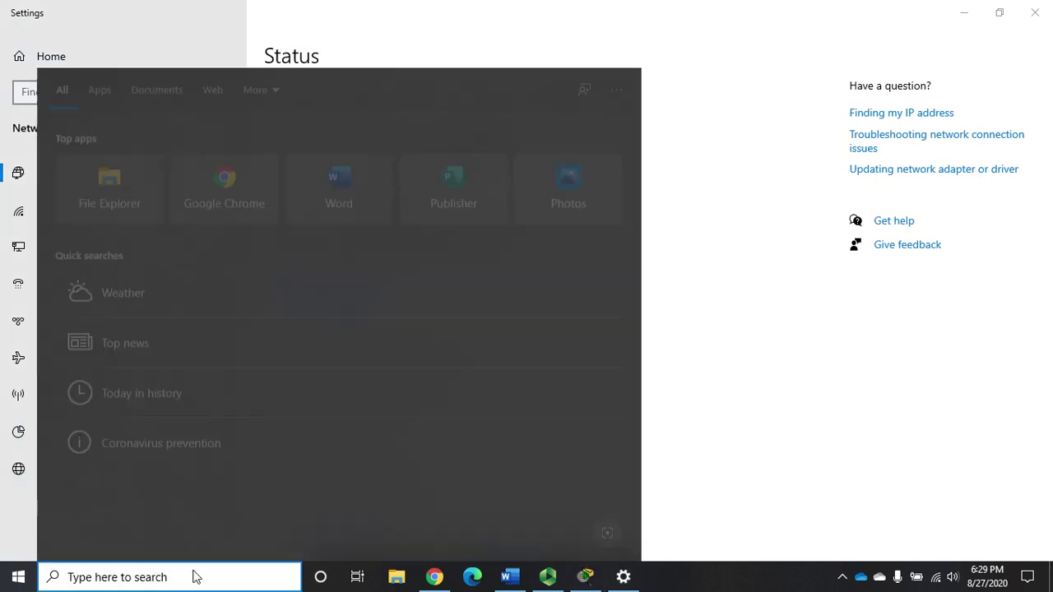
{"action": "type", "text": "cmd"}
{"action": "key", "text": "Return"}
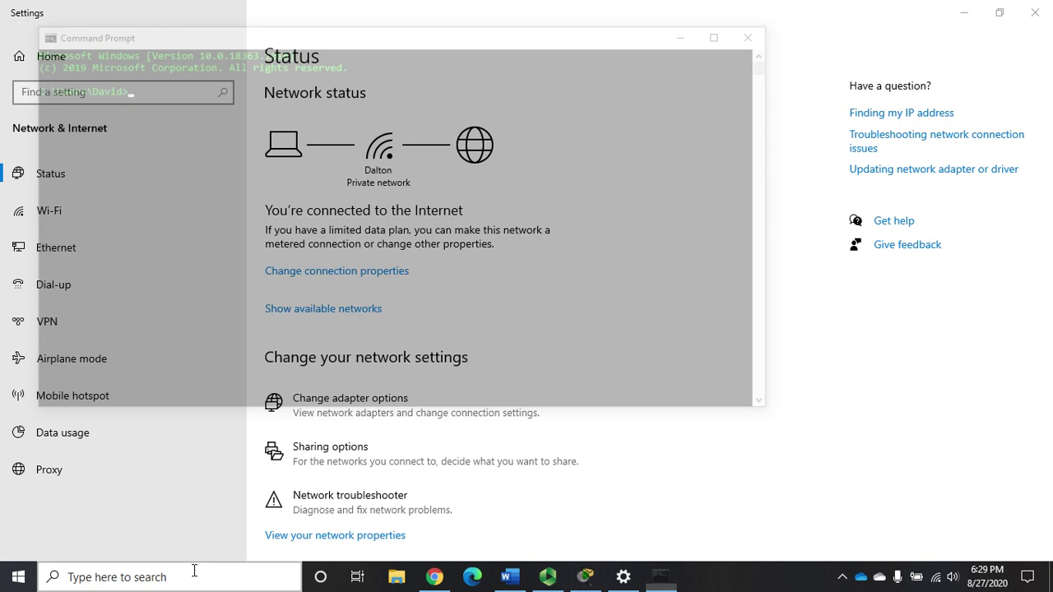
{"action": "type", "text": "ipconfig"}
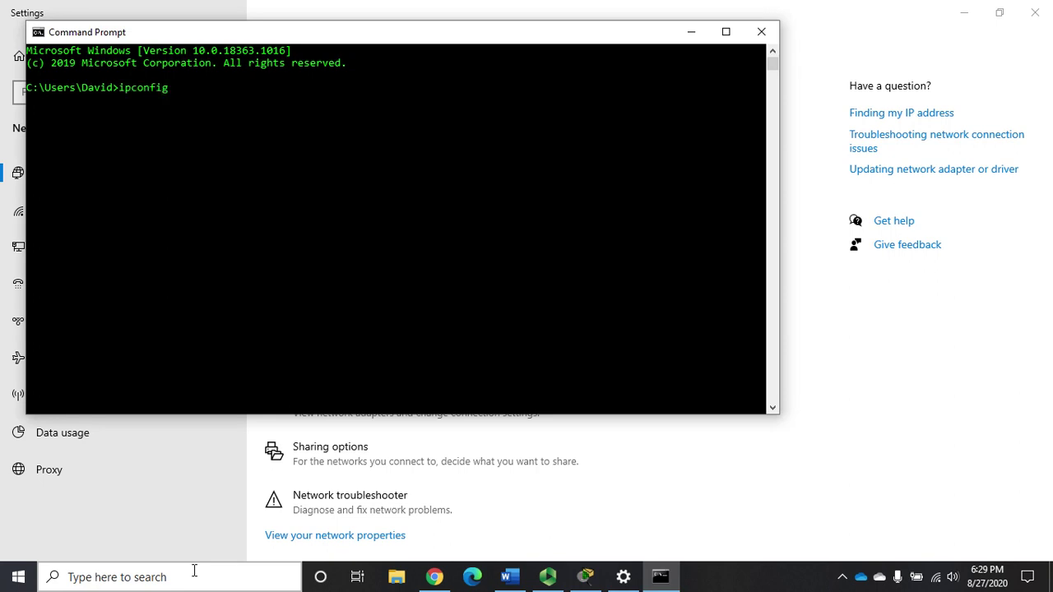
{"action": "key", "text": "Return"}
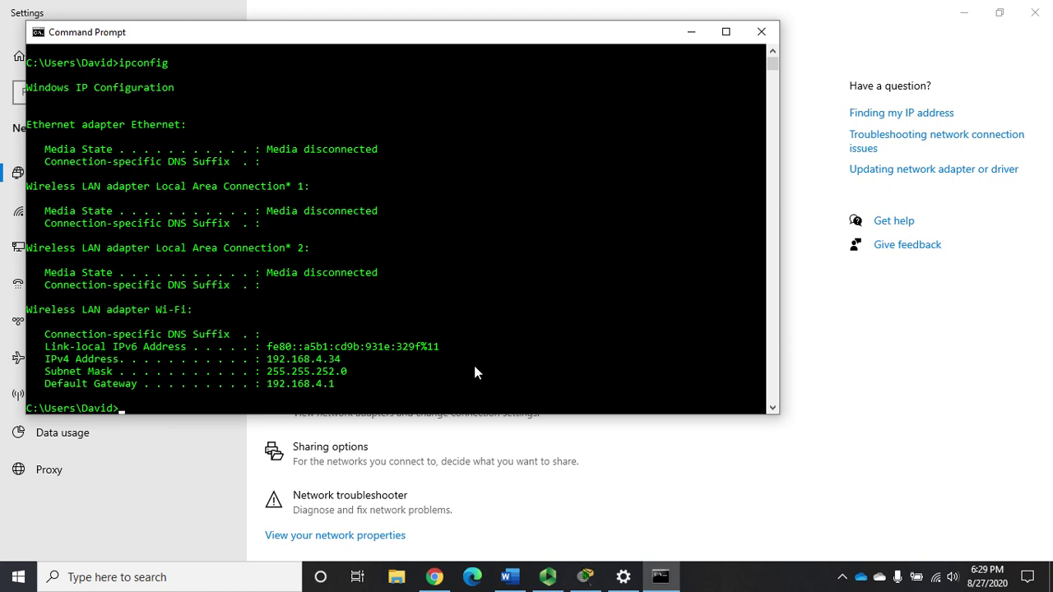
{"action": "type", "text": "ipconfig /all"}
{"action": "key", "text": "Return"}
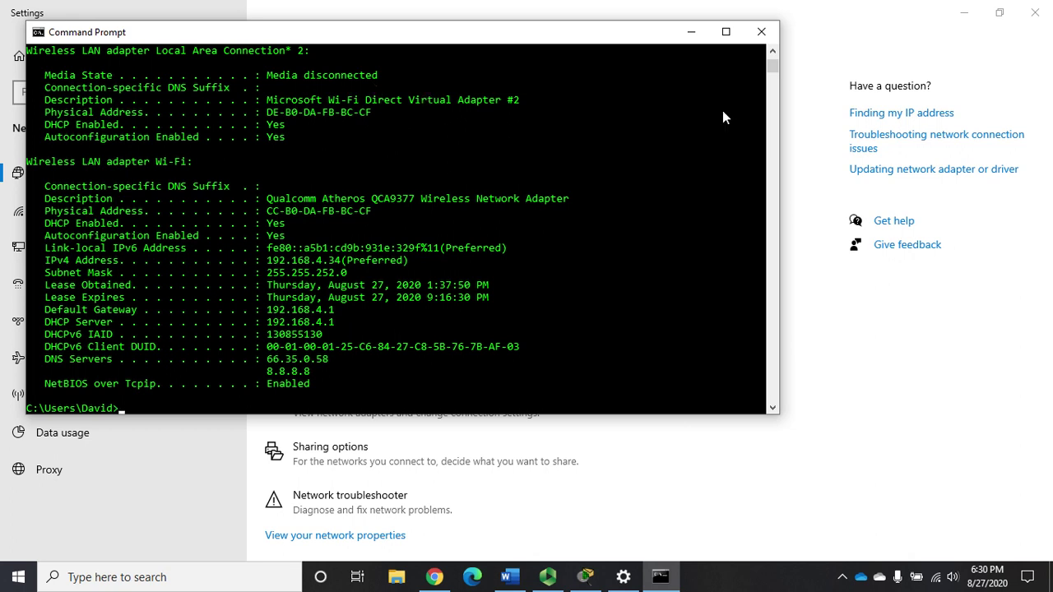
- Examine the detailed ipconfig /all output for the Ethernet and wireless adapters, including DHCP status and lease times
{"action": "left_click", "coordinate": [773, 51]}
{"action": "left_click", "coordinate": [772, 51]}
{"action": "left_click", "coordinate": [773, 51]}
{"action": "left_click", "coordinate": [772, 51]}
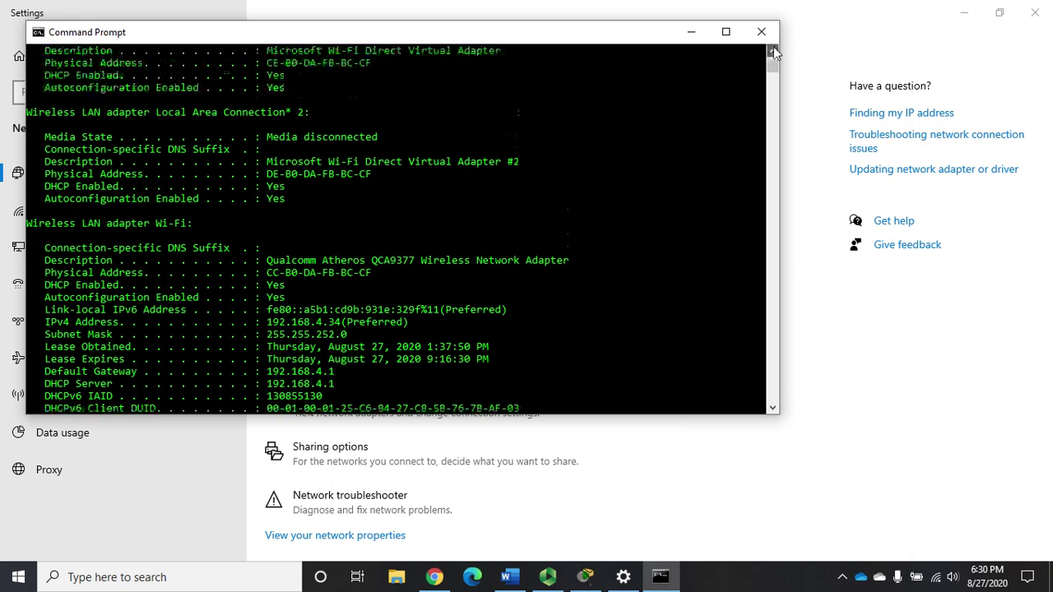
{"action": "left_click", "coordinate": [773, 51]}
{"action": "left_click", "coordinate": [772, 51]}
{"action": "left_click", "coordinate": [774, 51]}
{"action": "left_click", "coordinate": [773, 51]}
{"action": "left_click", "coordinate": [773, 51]}
{"action": "left_click", "coordinate": [774, 51]}
{"action": "left_click", "coordinate": [773, 51]}
{"action": "left_click", "coordinate": [773, 52]}
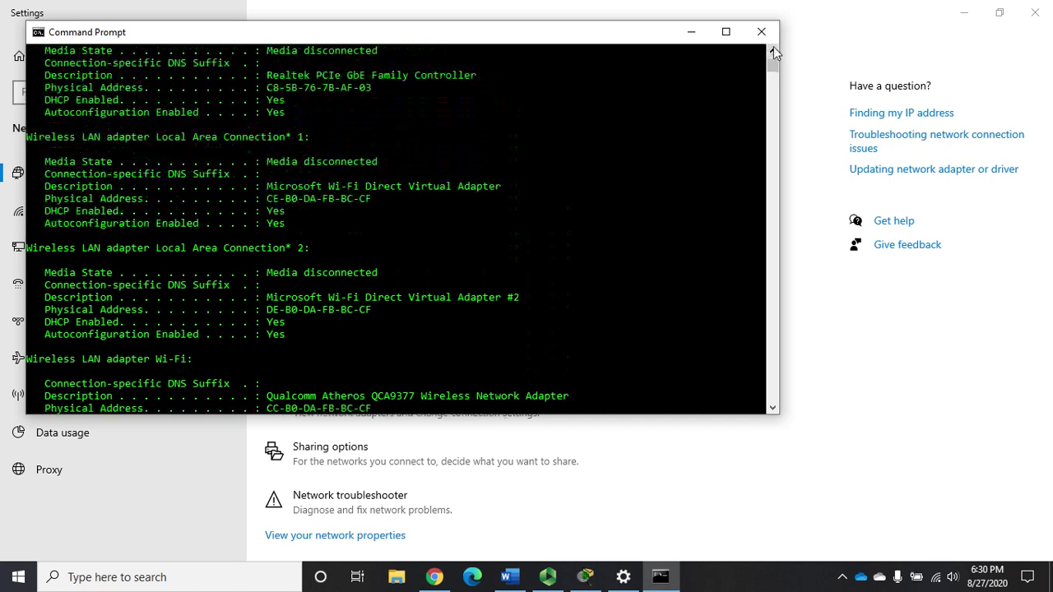
{"action": "left_click", "coordinate": [774, 51]}
{"action": "left_click", "coordinate": [773, 51]}
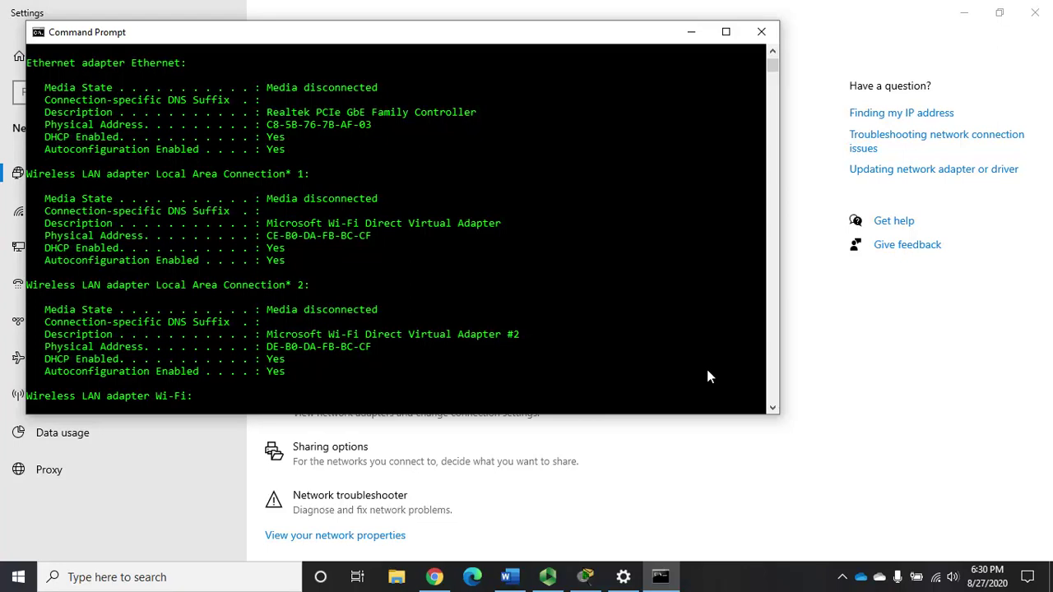
{"action": "left_click", "coordinate": [773, 407]}
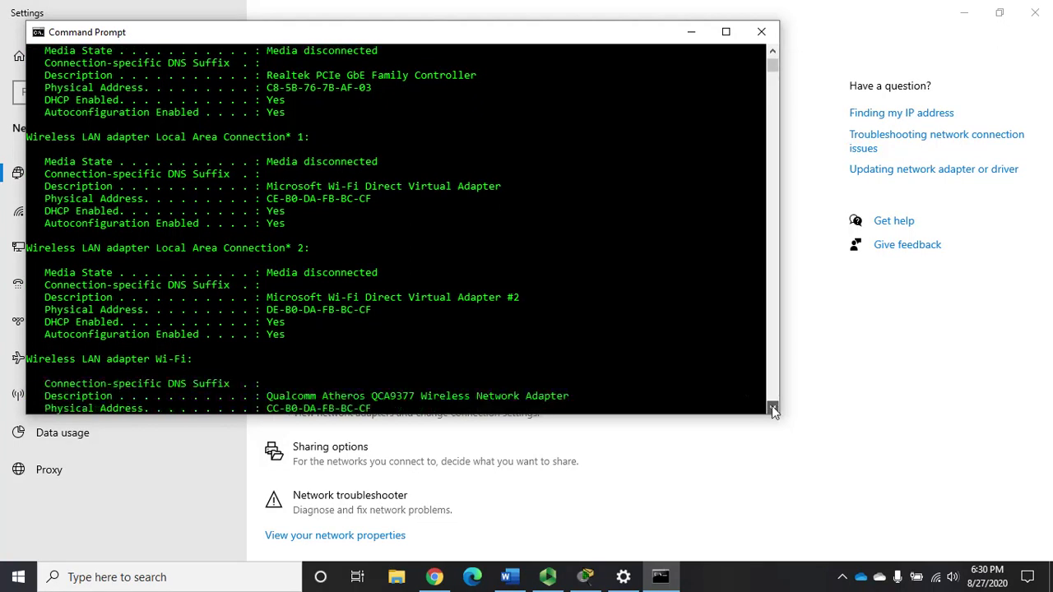
{"action": "left_click_drag", "start_coordinate": [772, 407], "coordinate": [772, 406]}
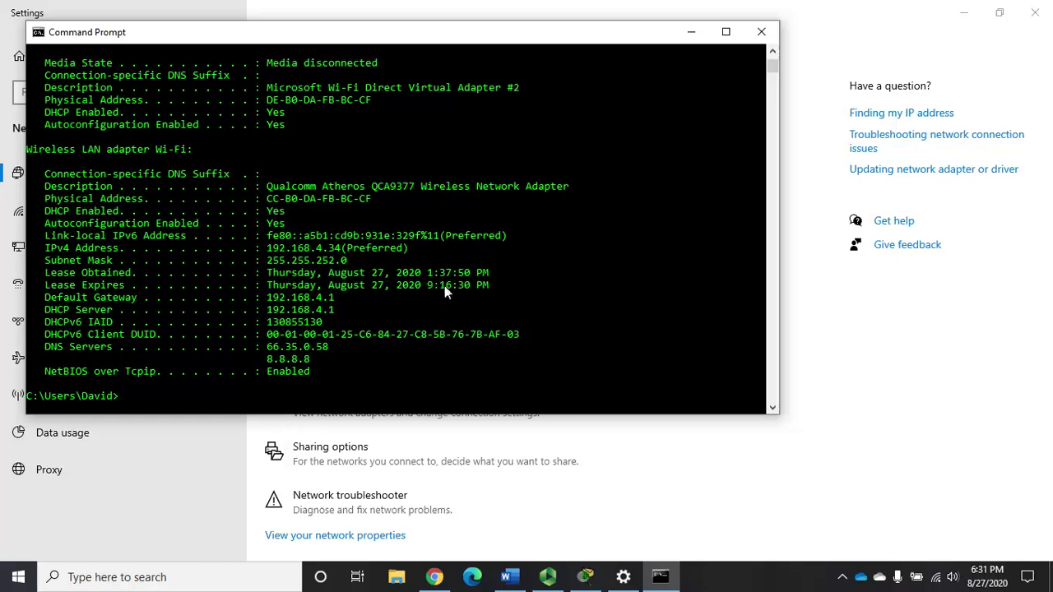
- Highlight the DHCP server address and each of the two DNS server addresses of the Wi-Fi adapter
{"action": "left_click_drag", "start_coordinate": [327, 309], "coordinate": [226, 318]}
{"action": "double_click", "coordinate": [316, 311]}
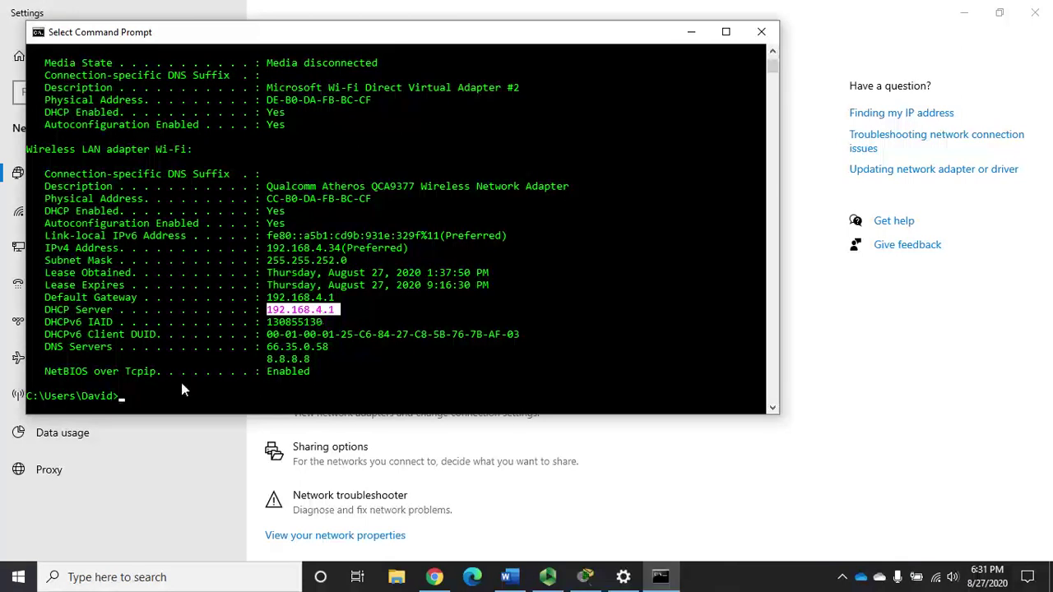
{"action": "left_click", "coordinate": [280, 348]}
{"action": "double_click", "coordinate": [280, 347]}
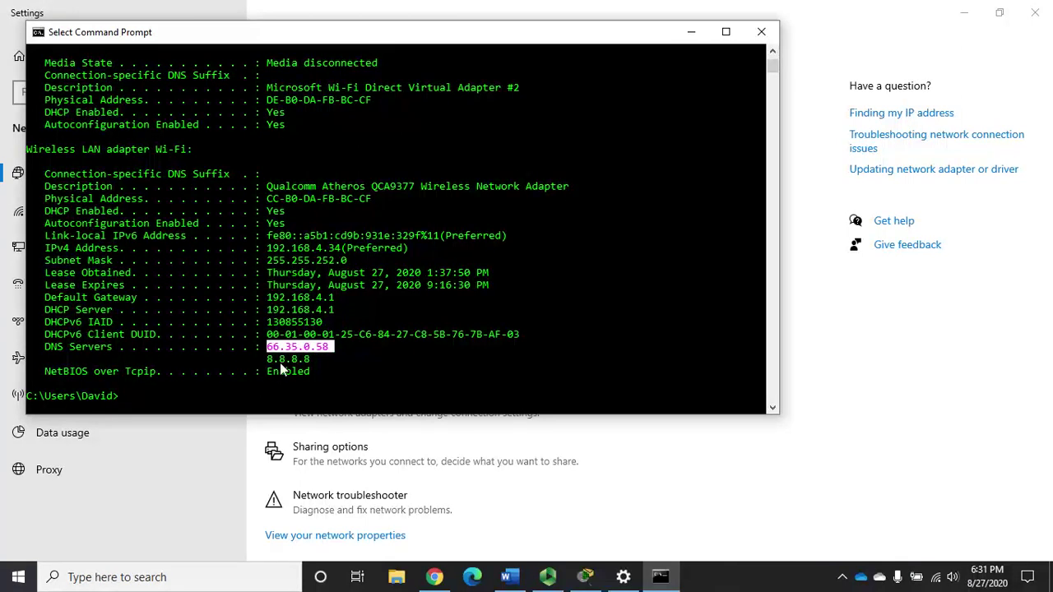
{"action": "double_click", "coordinate": [282, 360]}
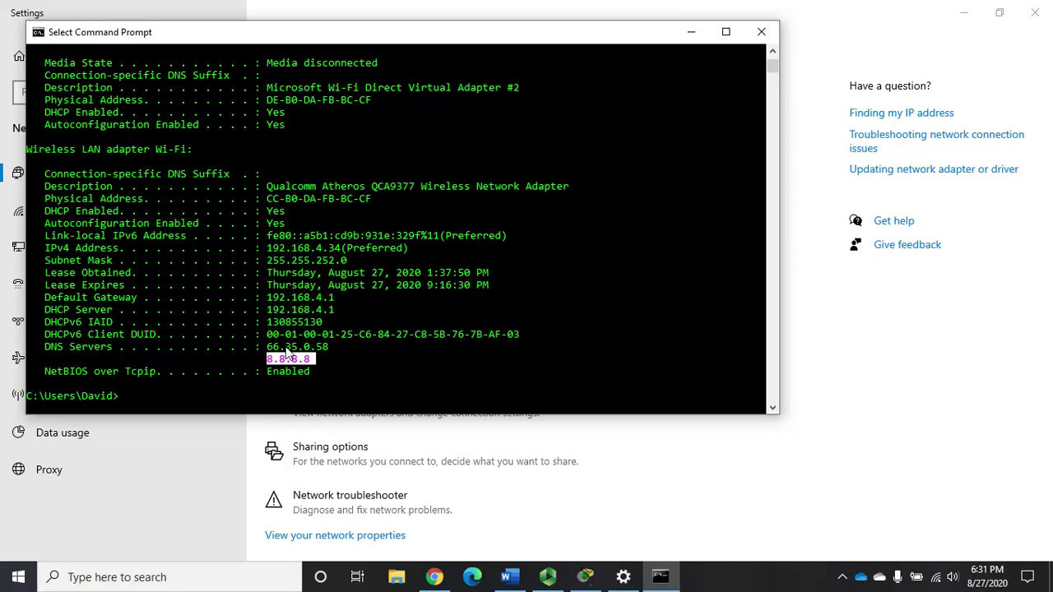
- Highlight the first and second DNS server addresses of the Wi-Fi adapter once more and clear the selection
{"action": "double_click", "coordinate": [290, 348]}
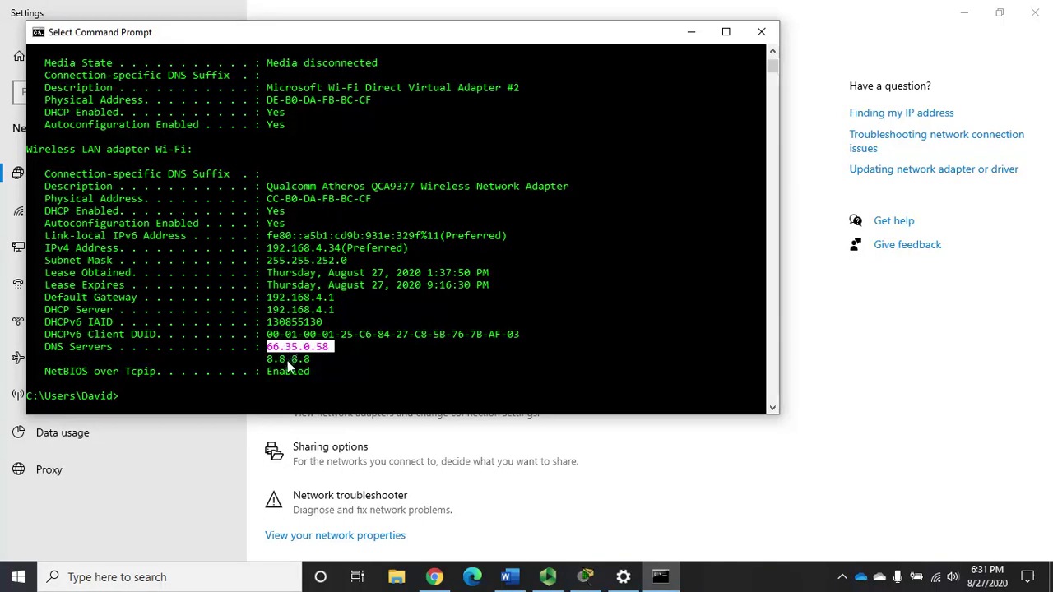
{"action": "double_click", "coordinate": [288, 362]}
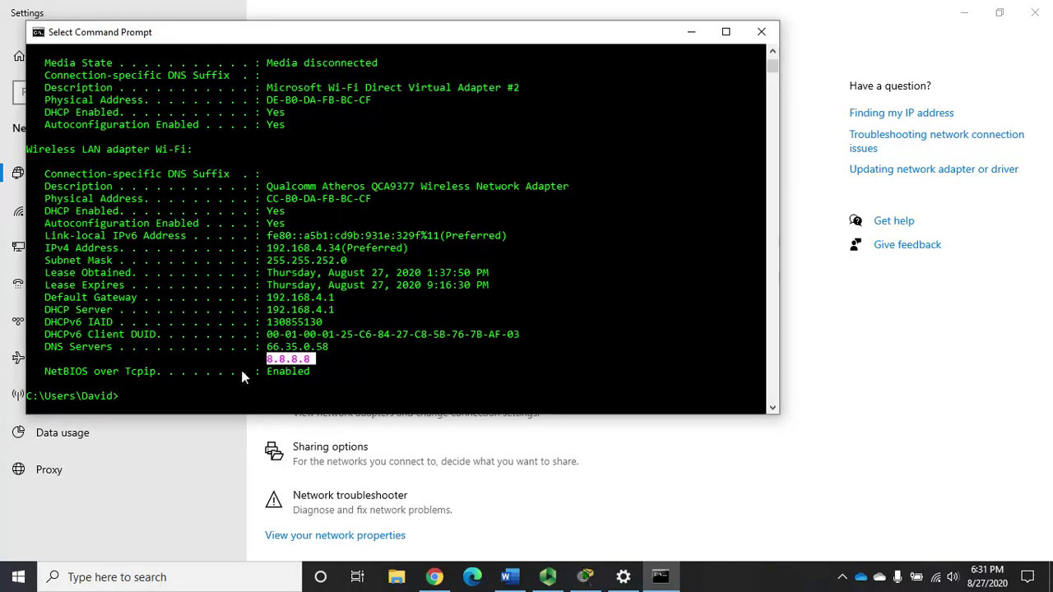
{"action": "left_click", "coordinate": [185, 393]}
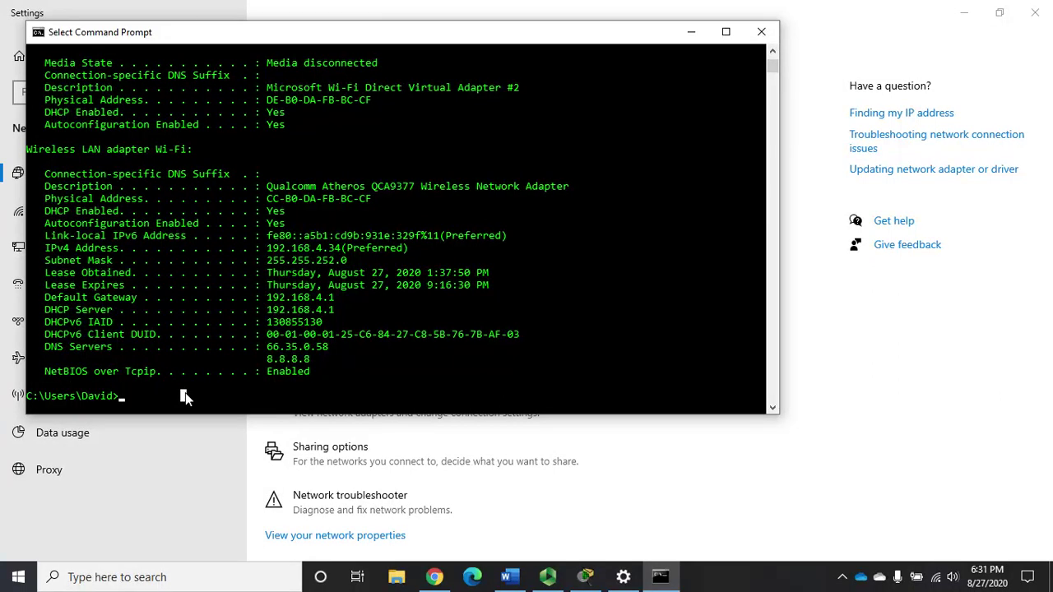
- Write out ipconfig /release and ipconfig /renew at the prompt in turn, erasing each option without running it
{"action": "type", "text": "ip"}
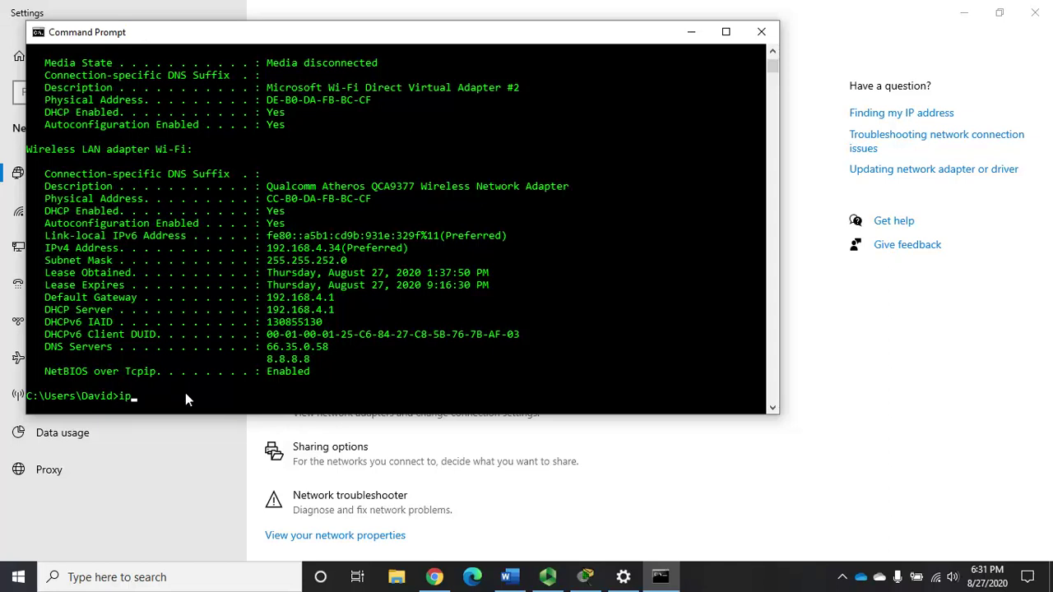
{"action": "type", "text": "config /"}
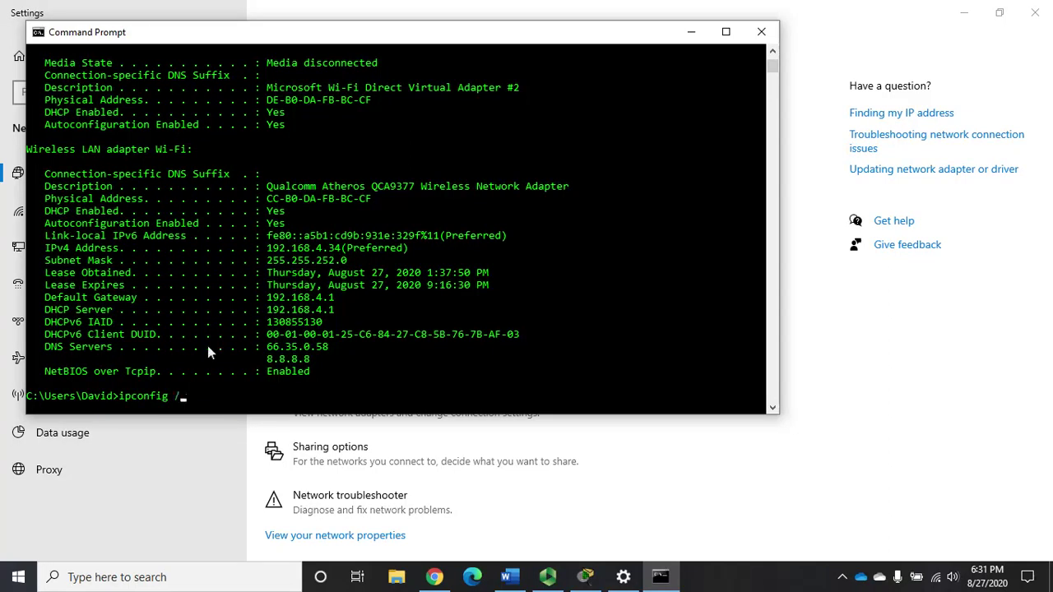
{"action": "type", "text": "release"}
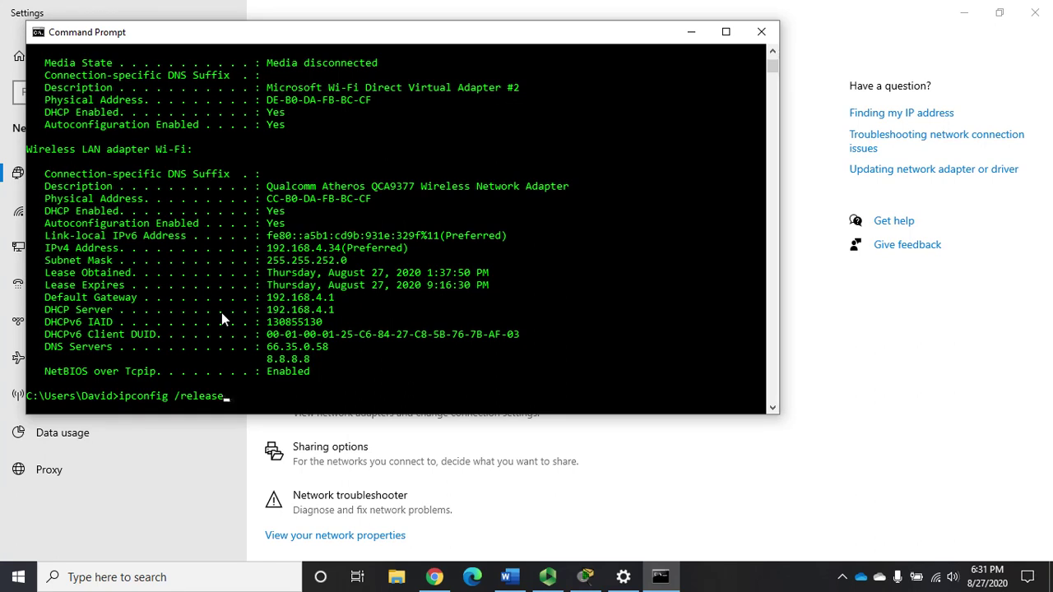
{"action": "key", "text": "BackSpace"}
{"action": "key", "text": "BackSpace"}
{"action": "key", "text": "BackSpace"}
{"action": "key", "text": "BackSpace"}
{"action": "key", "text": "BackSpace"}
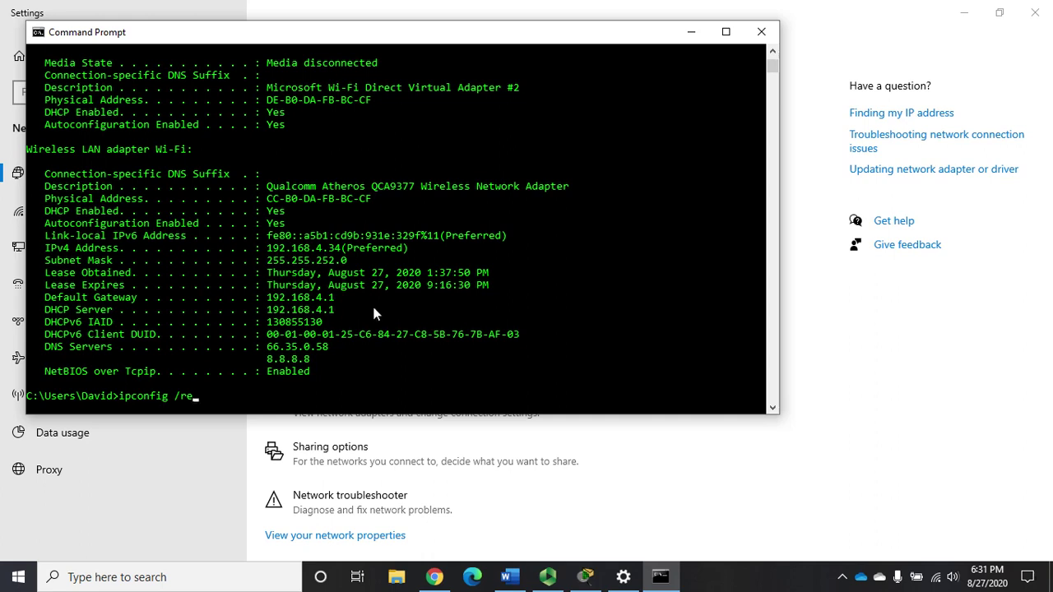
{"action": "type", "text": "new"}
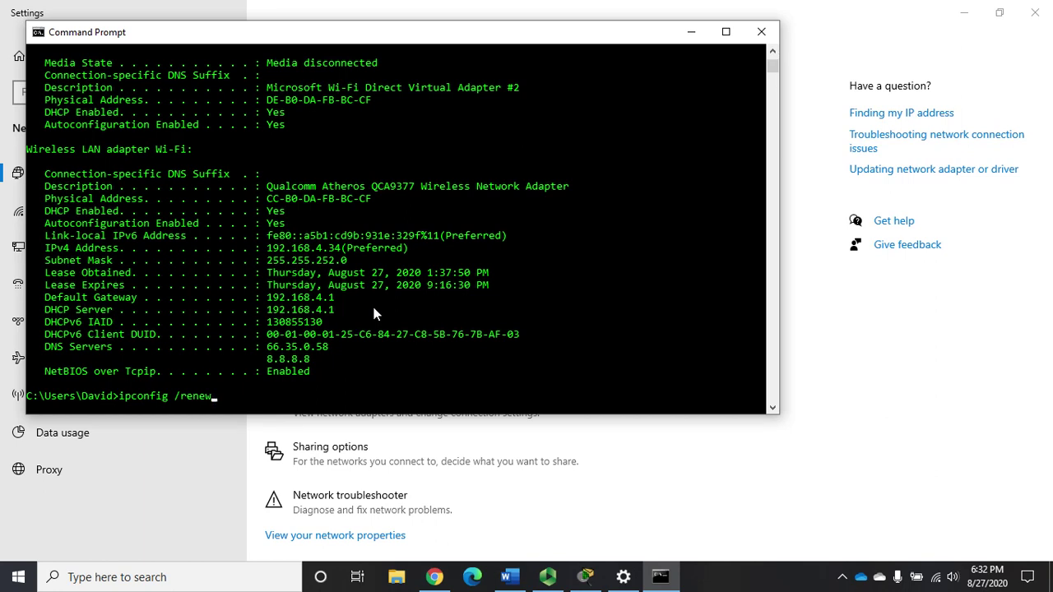
{"action": "key", "text": "BackSpace"}
{"action": "key", "text": "BackSpace"}
{"action": "key", "text": "BackSpace"}
{"action": "key", "text": "BackSpace"}
{"action": "key", "text": "BackSpace"}
- Run ipconfig /displaydns and rerun it piped through more to list the DNS cache one screen at a time
{"action": "type", "text": "displaydns"}
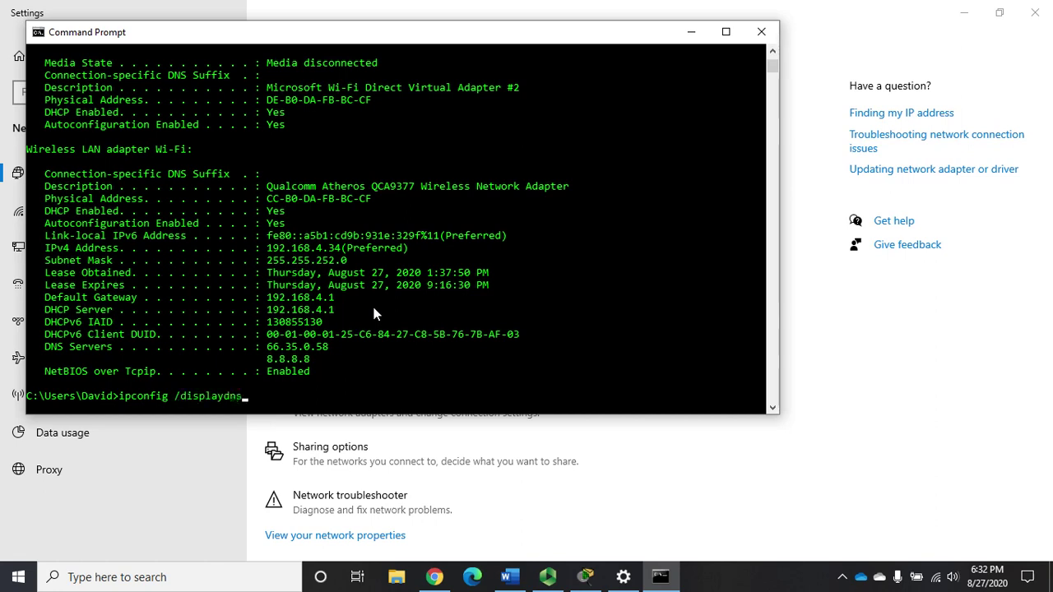
{"action": "key", "text": "Return"}
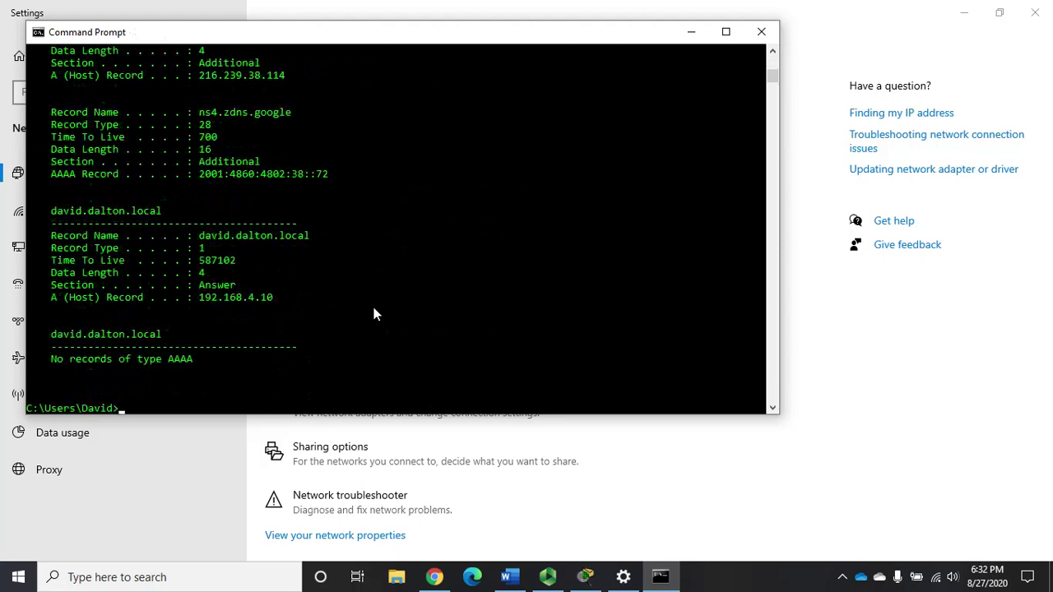
{"action": "key", "text": "Up"}
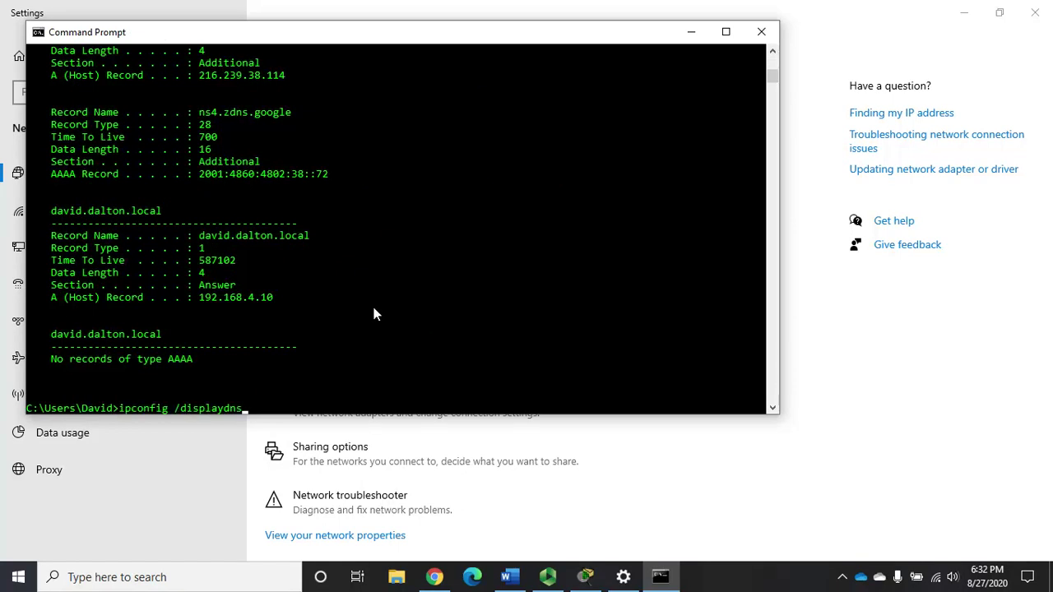
{"action": "type", "text": "| more"}
{"action": "key", "text": "Return"}
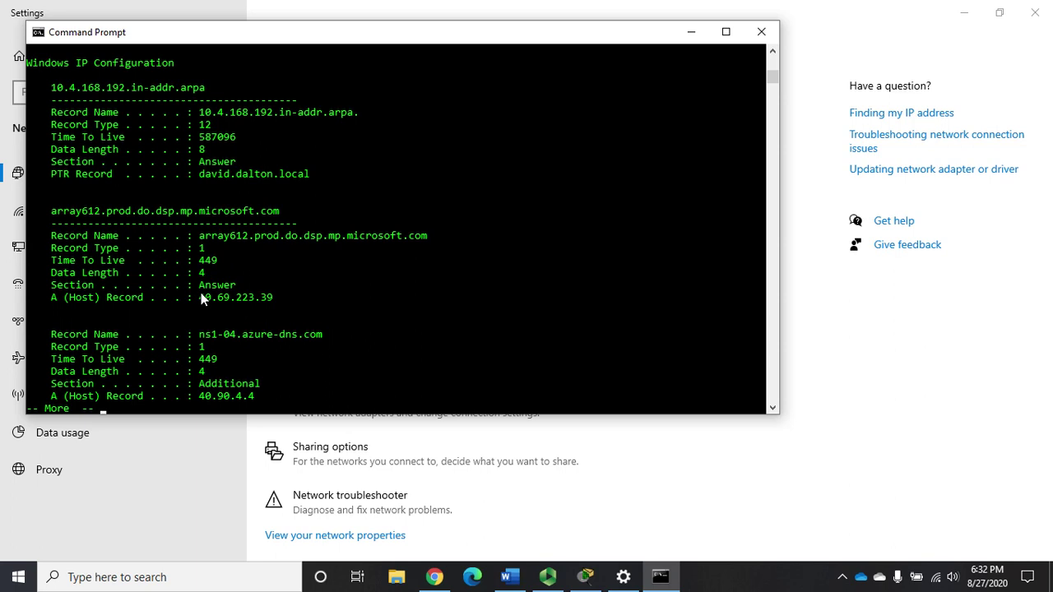
- Page through the cached DNS records to the end, examining record names, types, time-to-live values and host addresses
{"action": "key", "text": "Return"}
{"action": "key", "text": "Return"}
{"action": "key", "text": "Return"}
{"action": "key", "text": "Return"}
{"action": "key", "text": "Return"}
{"action": "key", "text": "Return"}
{"action": "key", "text": "Return"}
{"action": "key", "text": "Return"}
{"action": "key", "text": "Return"}
{"action": "key", "text": "Return"}
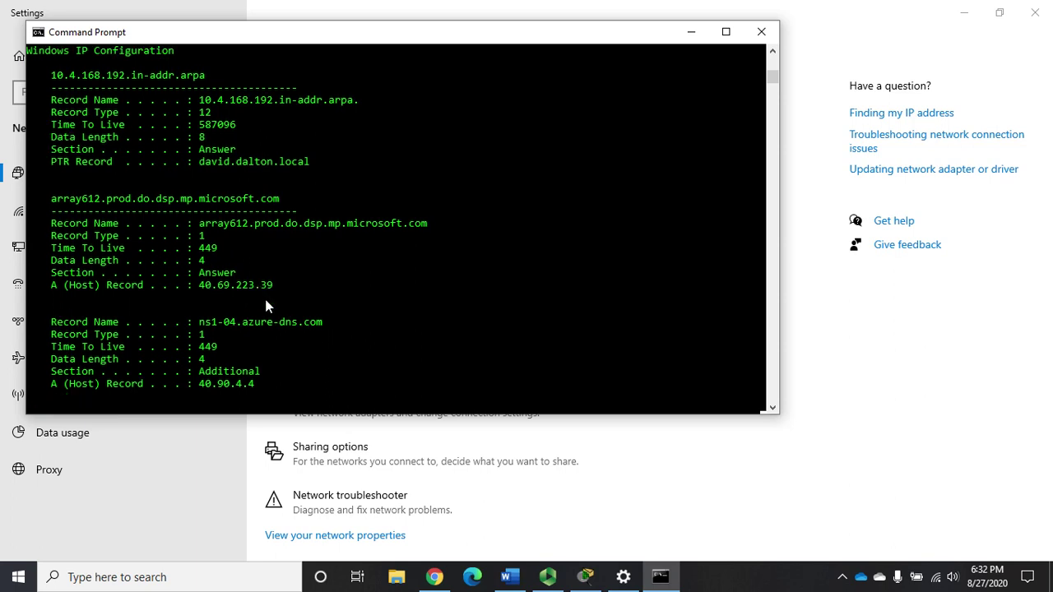
{"action": "key", "text": "Return"}
{"action": "key", "text": "Return"}
{"action": "key", "text": "Return"}
{"action": "key", "text": "Return"}
{"action": "key", "text": "Return"}
{"action": "key", "text": "Return"}
{"action": "key", "text": "Return"}
{"action": "key", "text": "Return"}
{"action": "key", "text": "Return"}
{"action": "key", "text": "Return"}
{"action": "key", "text": "Return"}
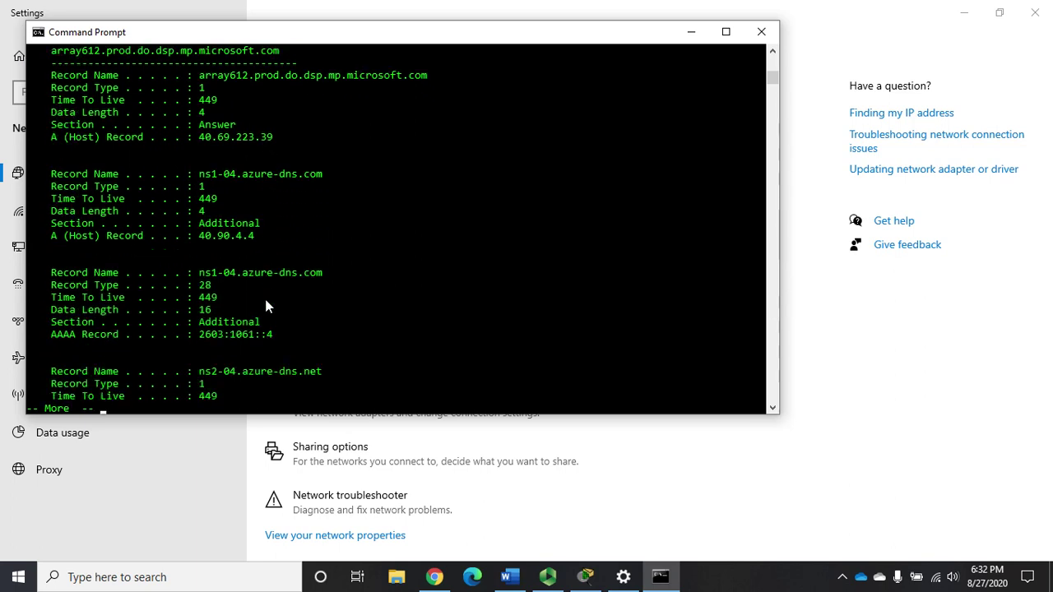
{"action": "key", "text": "Return"}
{"action": "key", "text": "Return"}
{"action": "key", "text": "Return"}
{"action": "key", "text": "Return"}
{"action": "key", "text": "Return"}
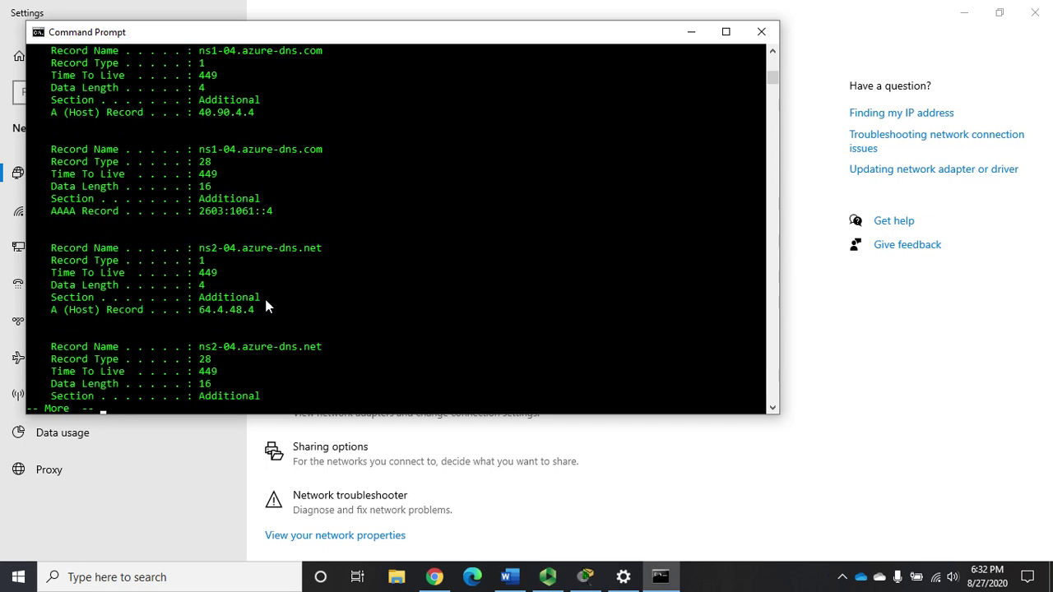
{"action": "key", "text": "Return"}
{"action": "key", "text": "Return"}
{"action": "key", "text": "Return"}
{"action": "key", "text": "Return"}
{"action": "key", "text": "Return"}
{"action": "key", "text": "Return"}
{"action": "key", "text": "Return"}
{"action": "key", "text": "Return"}
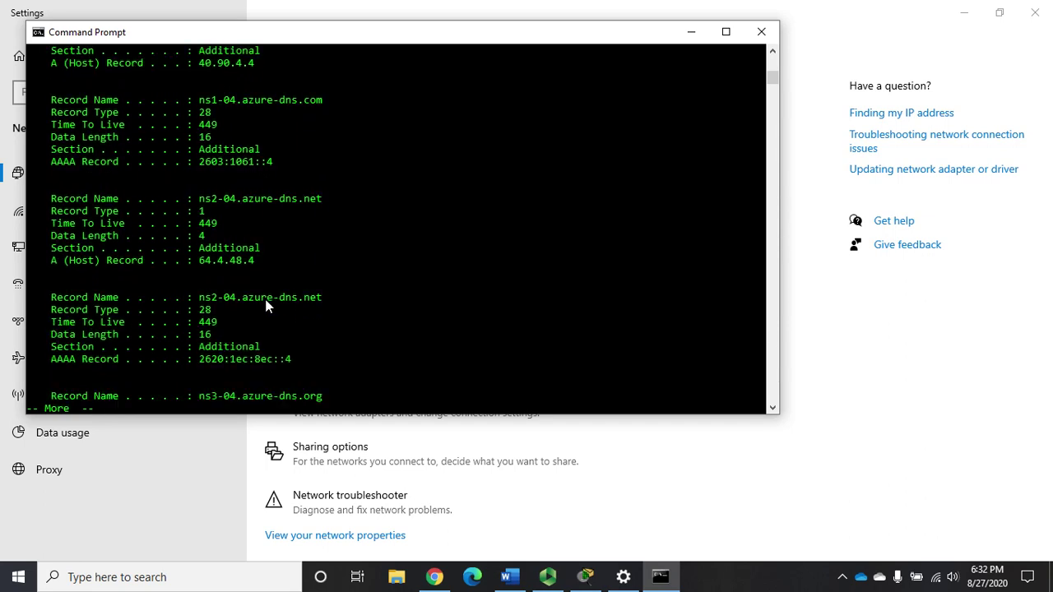
{"action": "key", "text": "Return"}
{"action": "key", "text": "Return"}
{"action": "key", "text": "Return"}
{"action": "key", "text": "Return"}
{"action": "key", "text": "Return"}
{"action": "key", "text": "Return"}
{"action": "key", "text": "Return"}
{"action": "key", "text": "Return"}
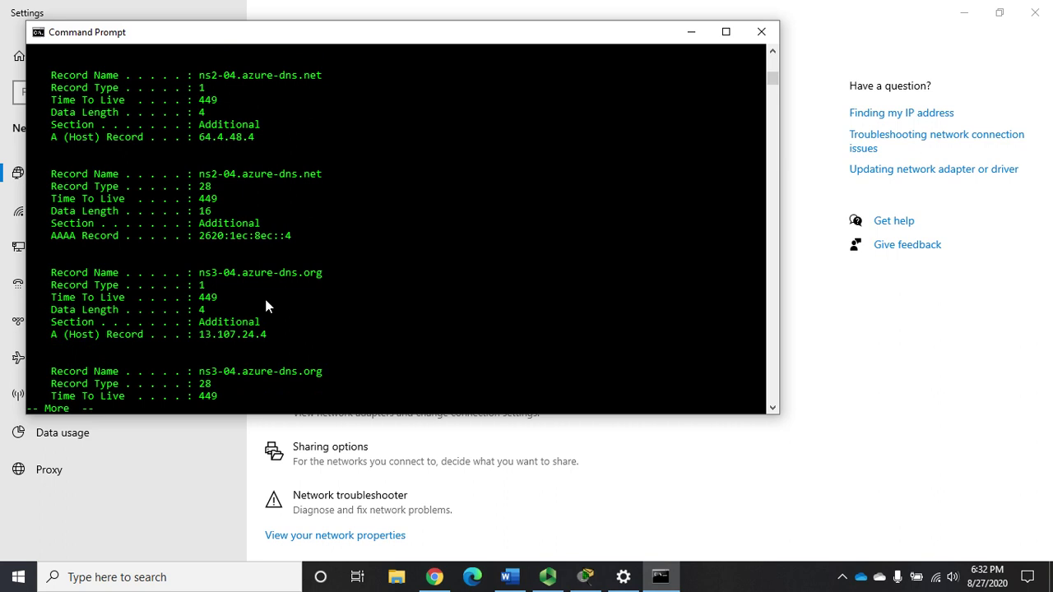
{"action": "key", "text": "Return"}
{"action": "key", "text": "Return"}
{"action": "key", "text": "Return"}
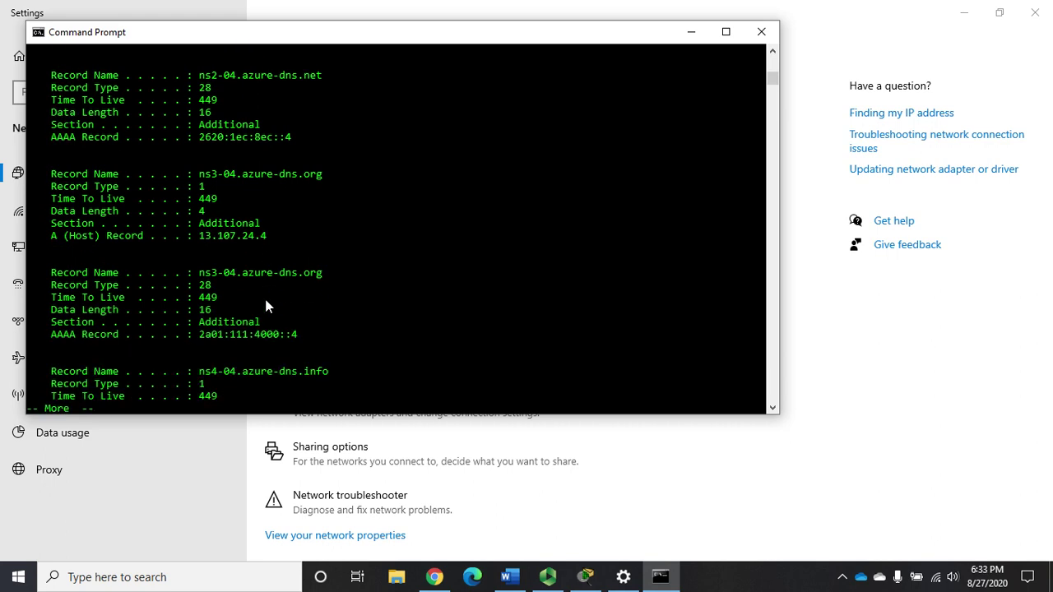
{"action": "key", "text": "space"}
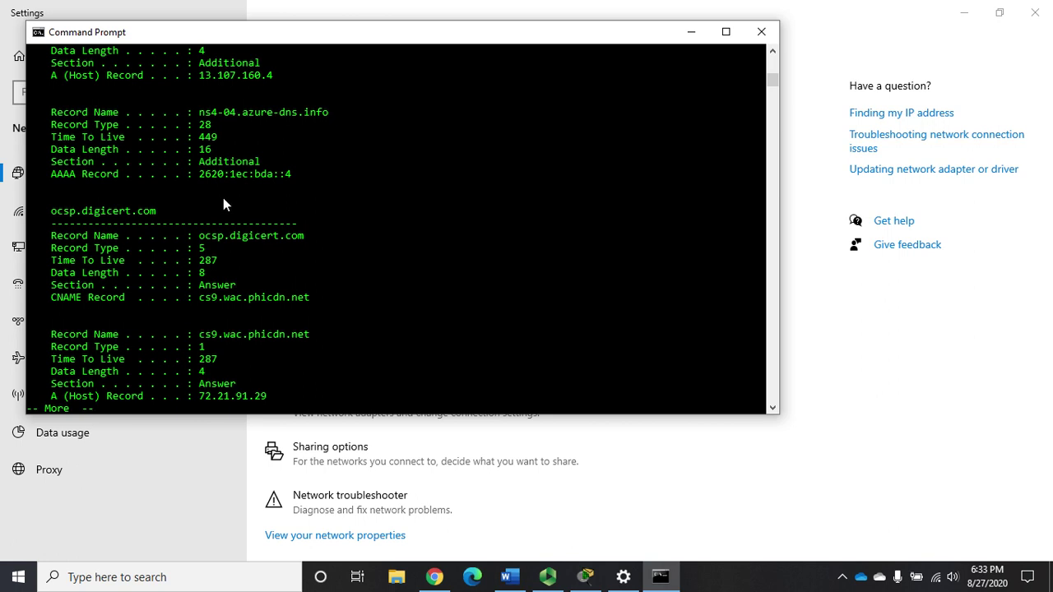
{"action": "key", "text": "space"}
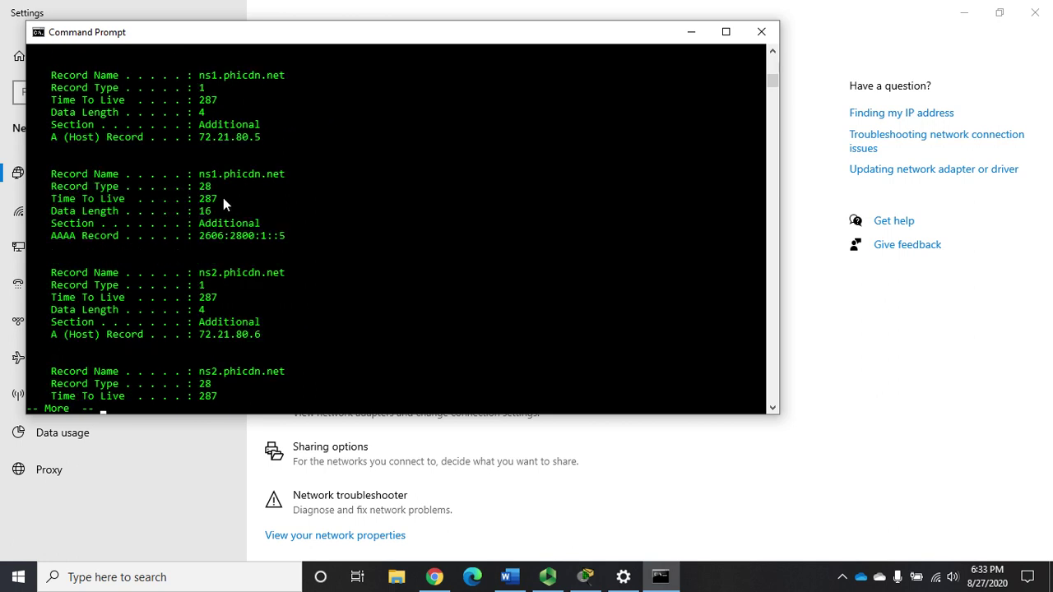
{"action": "key", "text": "Return"}
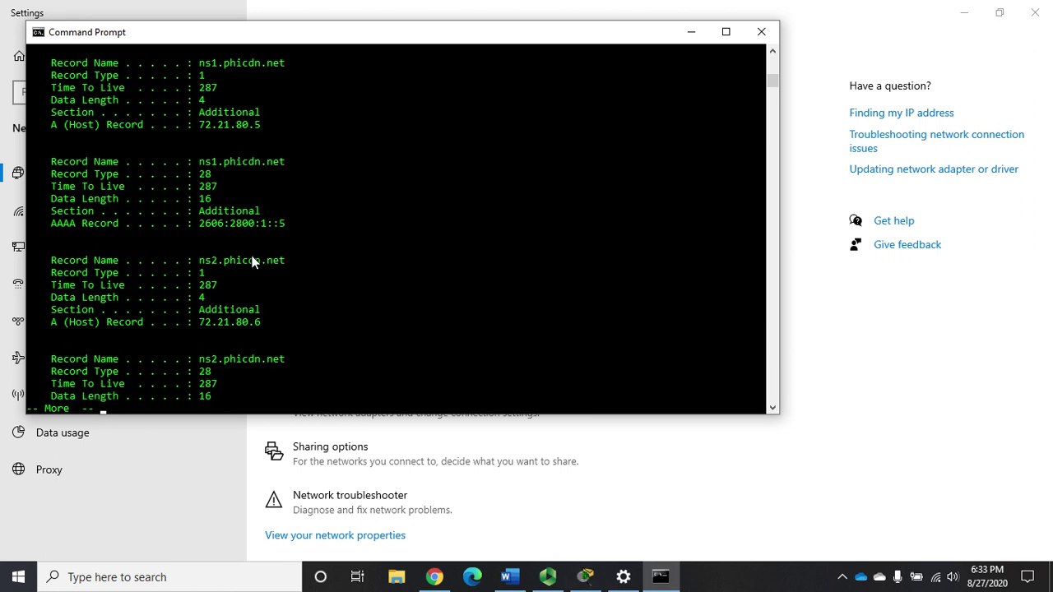
{"action": "key", "text": "Return"}
{"action": "key", "text": "Return"}
{"action": "key", "text": "Return"}
{"action": "key", "text": "Return"}
{"action": "key", "text": "Return"}
{"action": "key", "text": "Return"}
{"action": "key", "text": "Return"}
{"action": "key", "text": "Return"}
{"action": "key", "text": "Return"}
{"action": "key", "text": "Return"}
{"action": "key", "text": "Return"}
{"action": "key", "text": "Return"}
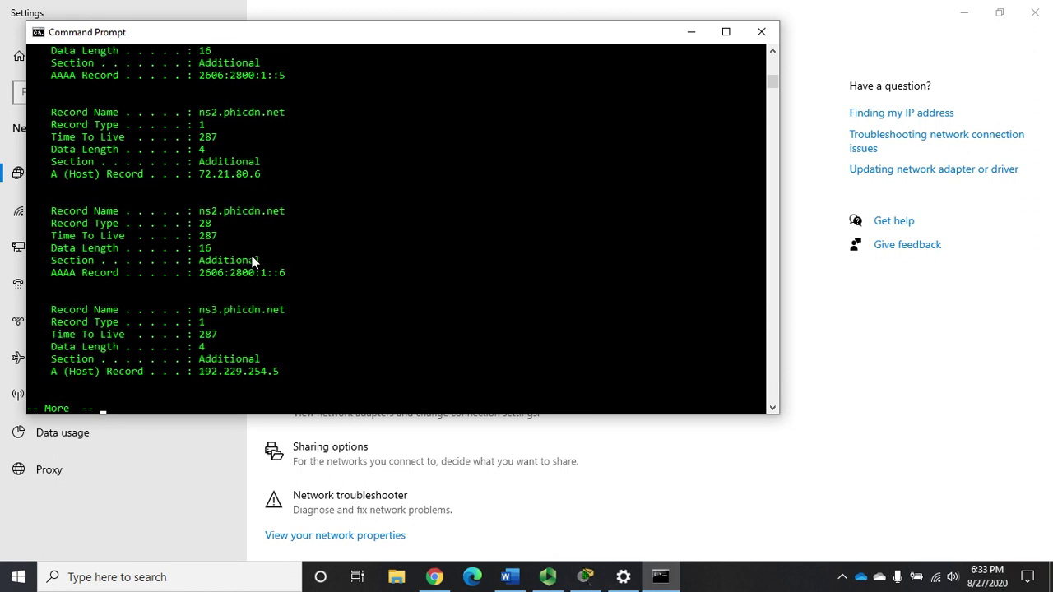
{"action": "key", "text": "Return"}
{"action": "key", "text": "Return"}
{"action": "key", "text": "Return"}
{"action": "key", "text": "Return"}
{"action": "key", "text": "Return"}
{"action": "key", "text": "Return"}
{"action": "key", "text": "Return"}
{"action": "key", "text": "Return"}
{"action": "key", "text": "Return"}
{"action": "key", "text": "Return"}
{"action": "key", "text": "Return"}
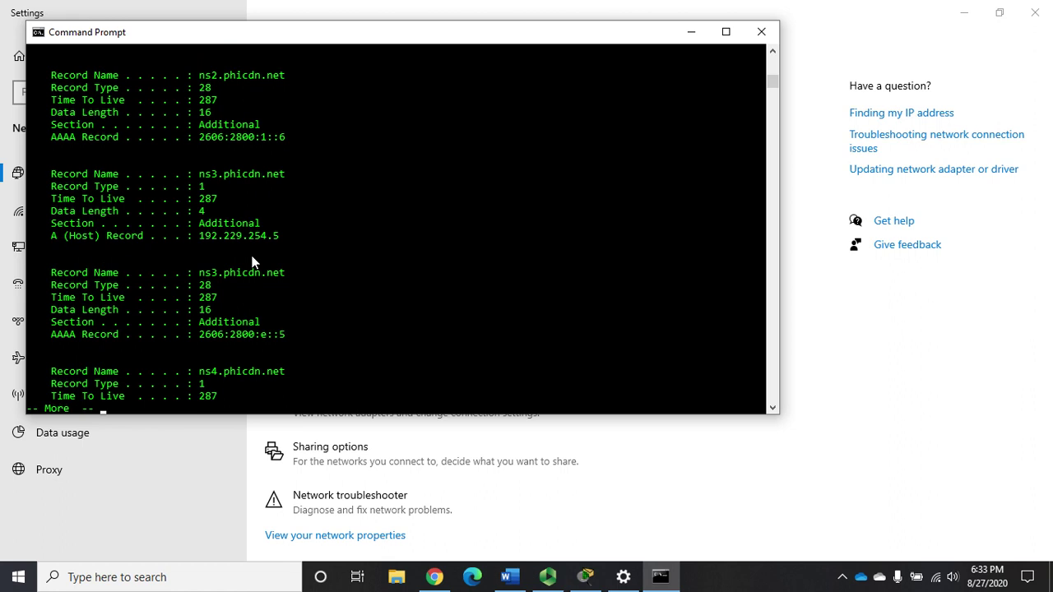
{"action": "key", "text": "Return"}
{"action": "key", "text": "Return"}
{"action": "key", "text": "Return"}
{"action": "key", "text": "Return"}
{"action": "key", "text": "Return"}
{"action": "key", "text": "Return"}
{"action": "key", "text": "Return"}
{"action": "key", "text": "Return"}
{"action": "key", "text": "Return"}
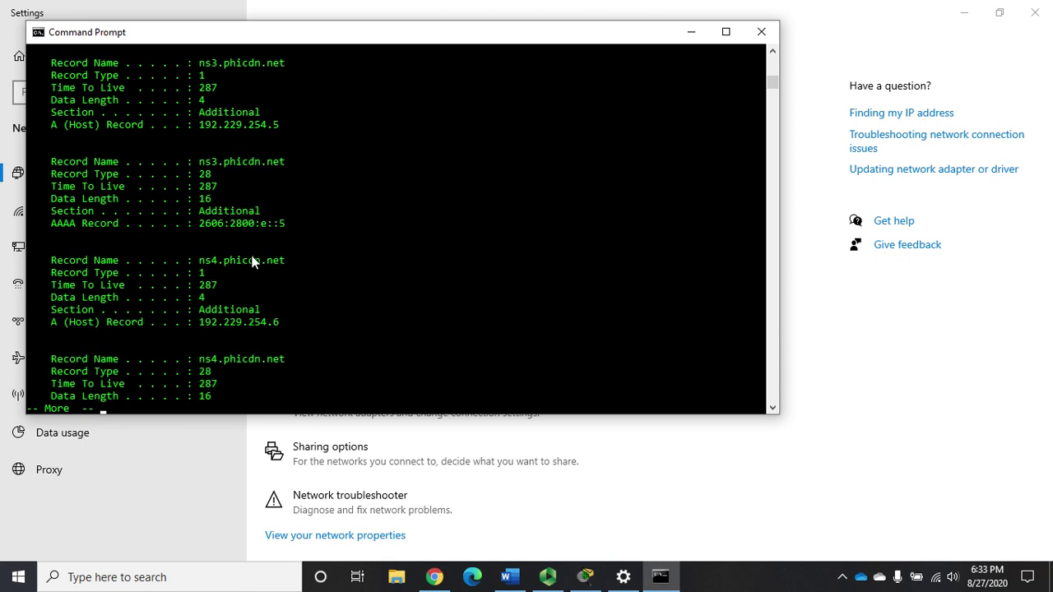
{"action": "key", "text": "space"}
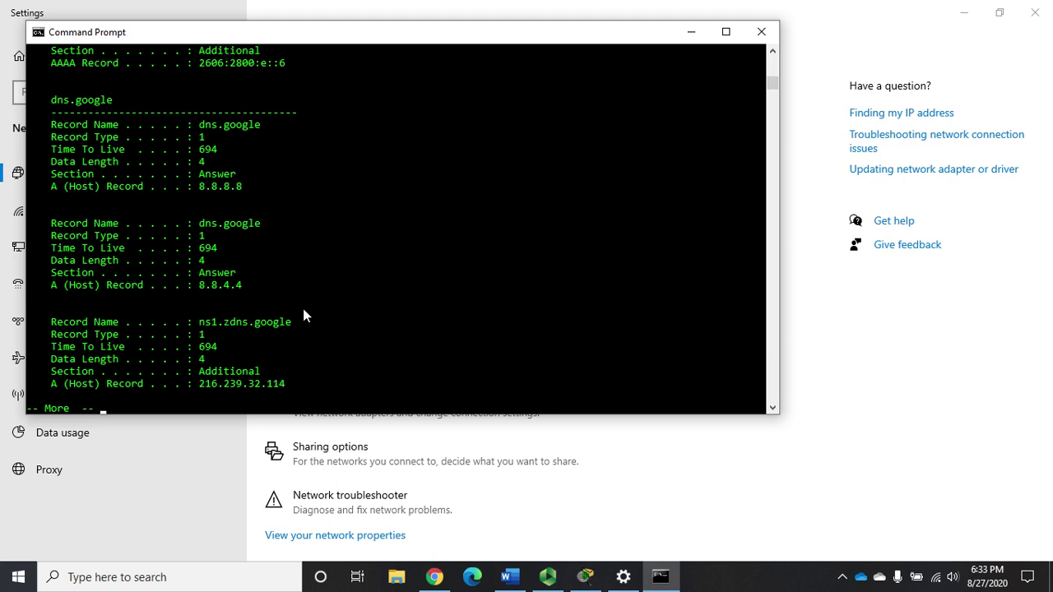
{"action": "key", "text": "space"}
{"action": "key", "text": "space"}
{"action": "key", "text": "space"}
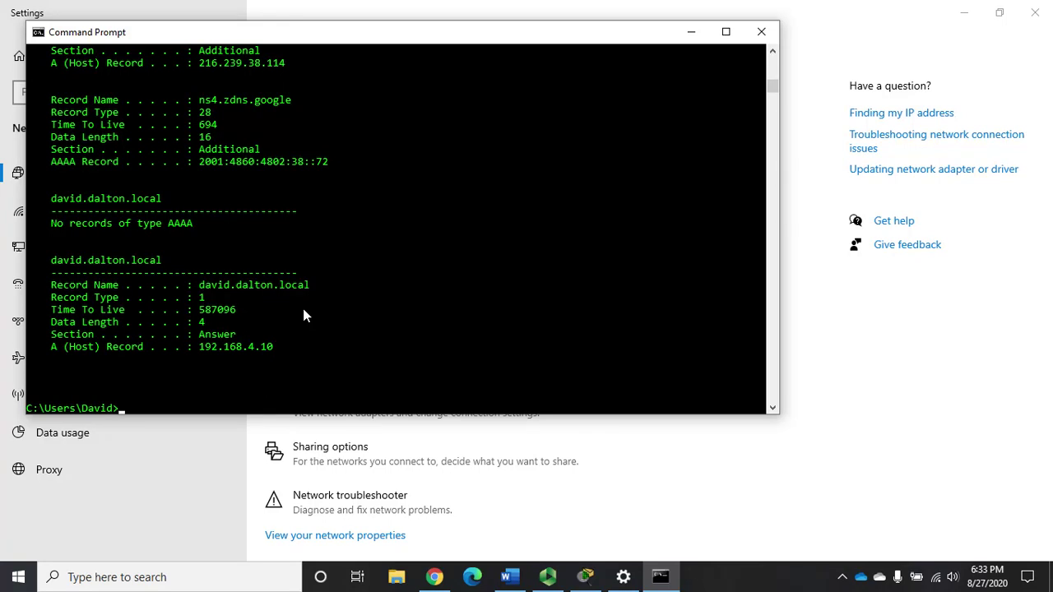
- Flush the DNS resolver cache with ipconfig /flushdns and list the cache again with ipconfig /displaydns | more
{"action": "type", "text": "ipconfig /flushdns"}
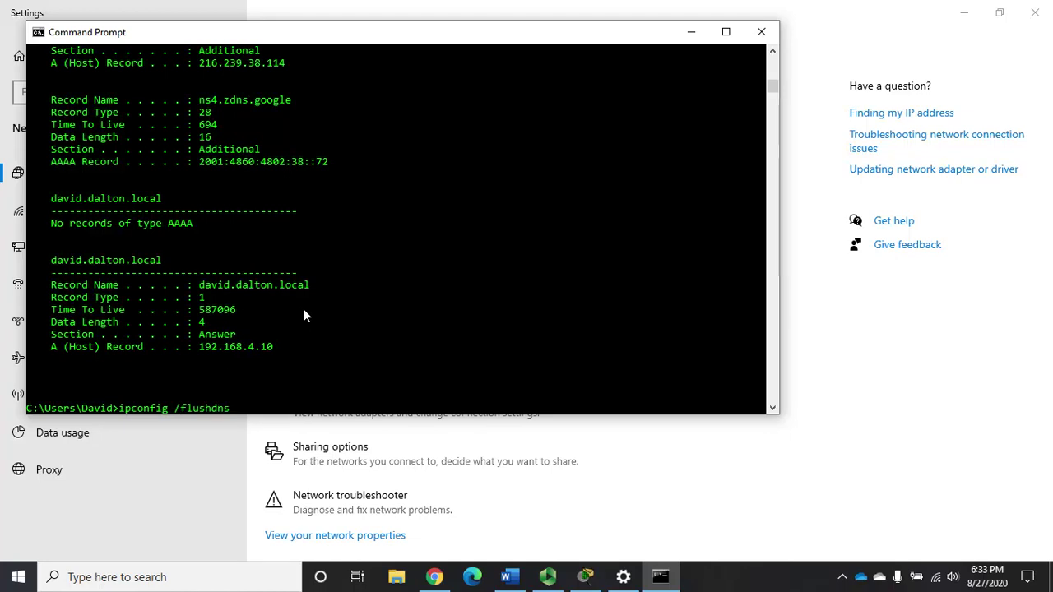
{"action": "key", "text": "Return"}
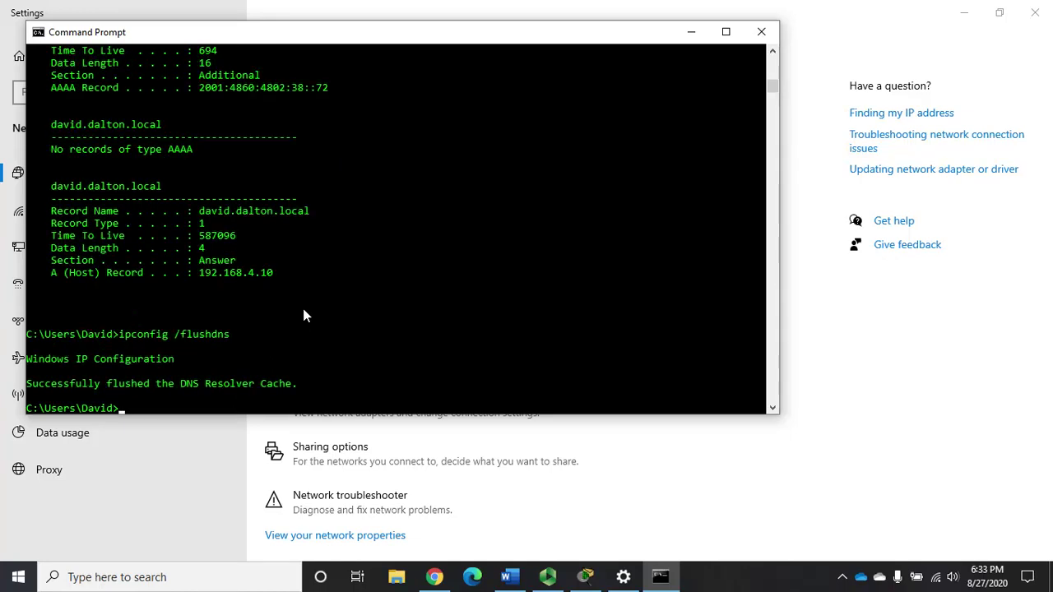
{"action": "key", "text": "Up"}
{"action": "key", "text": "Up"}
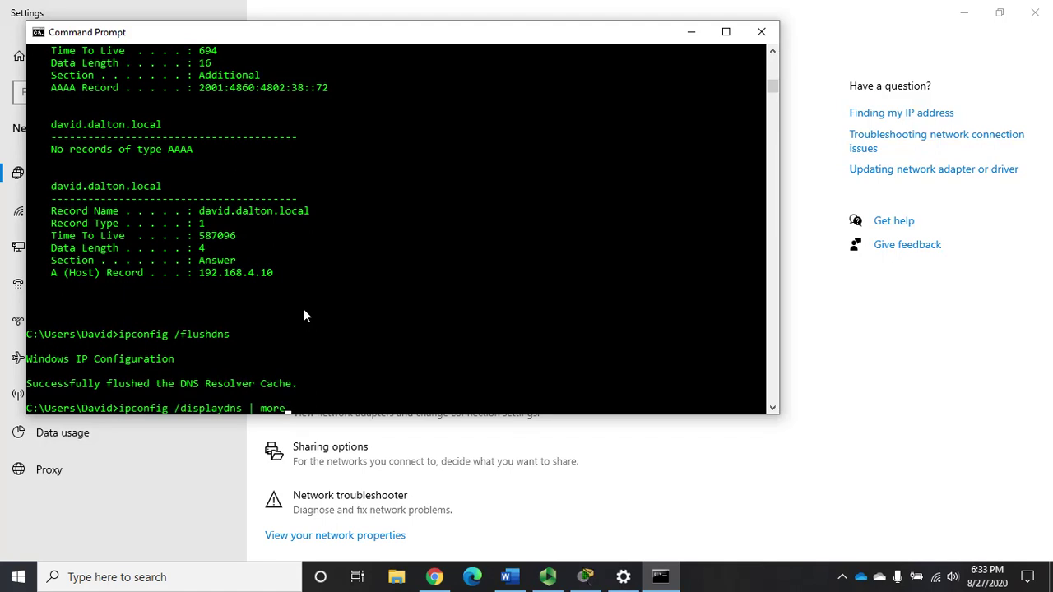
{"action": "key", "text": "Return"}
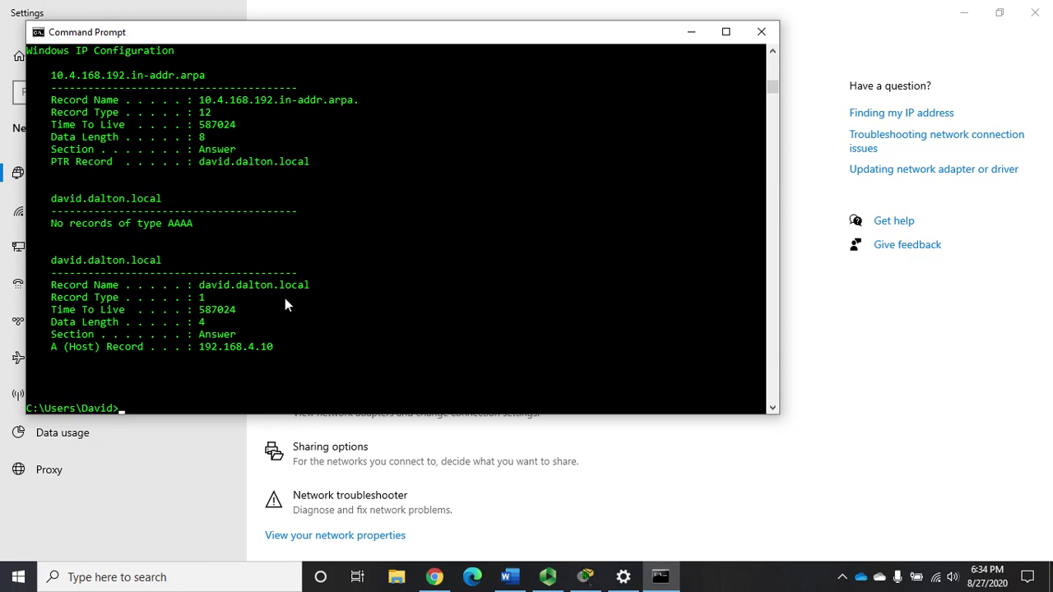
- Exit the Command Prompt session and switch to another open application
{"action": "type", "text": "exit"}
{"action": "key", "text": "Return"}
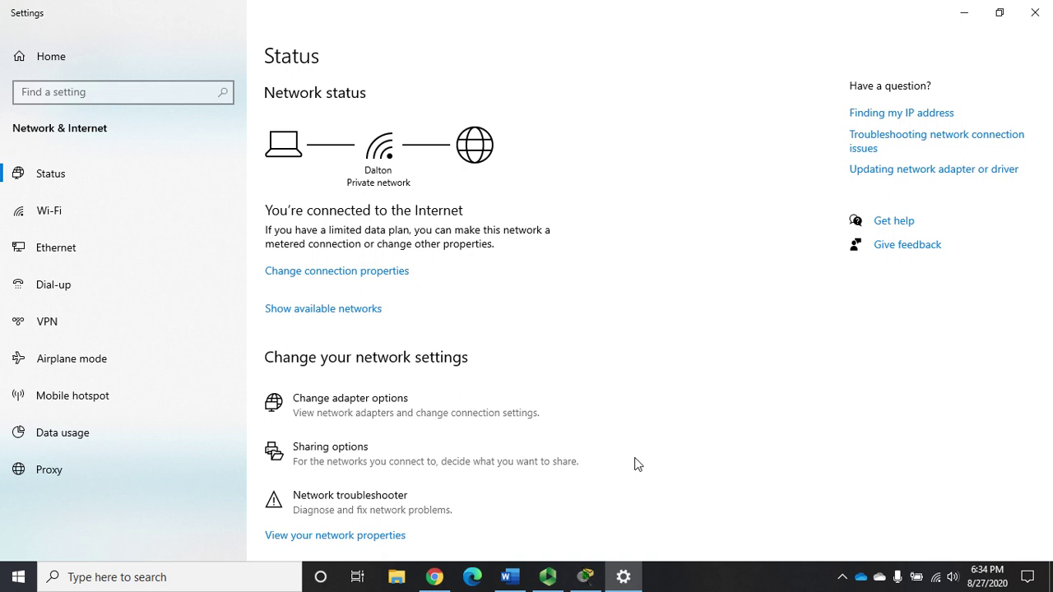
{"action": "left_click", "coordinate": [548, 576]}
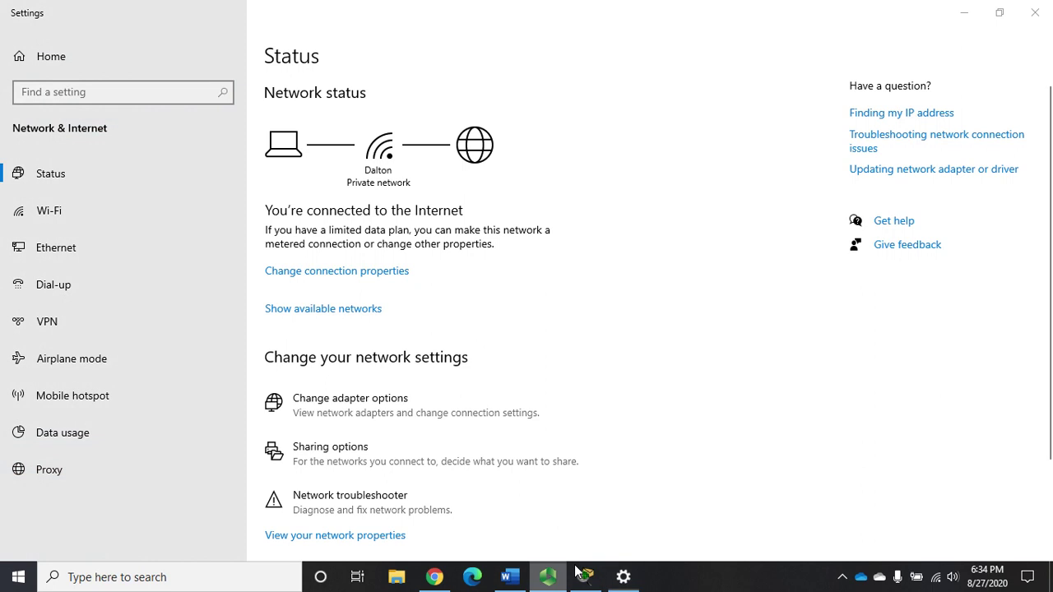